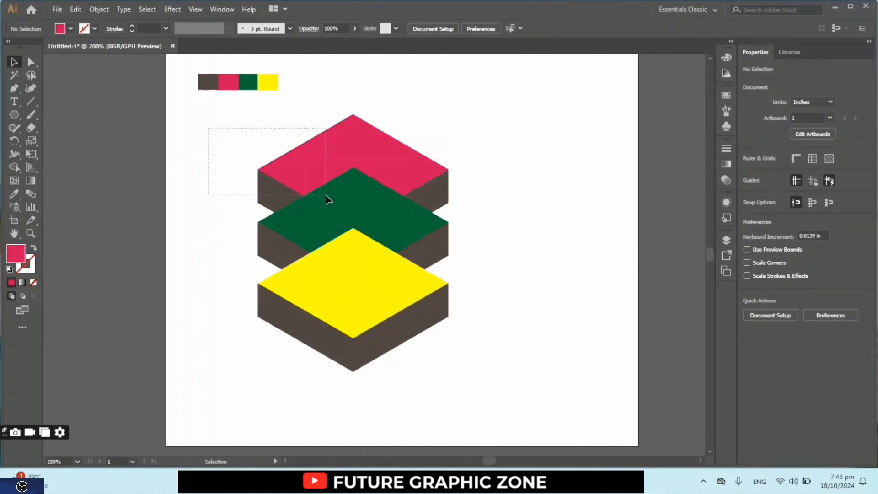
- Delete the three stacked isometric layers, keeping the color swatches
left_click_drag(325, 196, 505, 394)
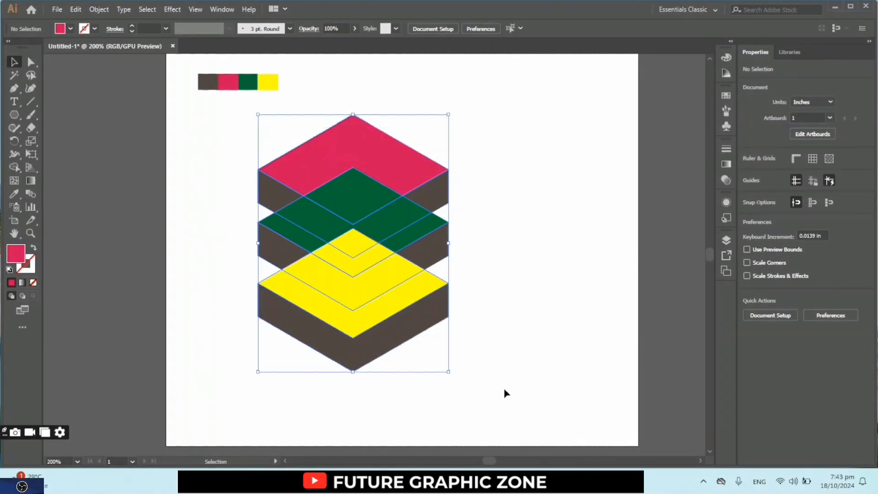
key("Delete")
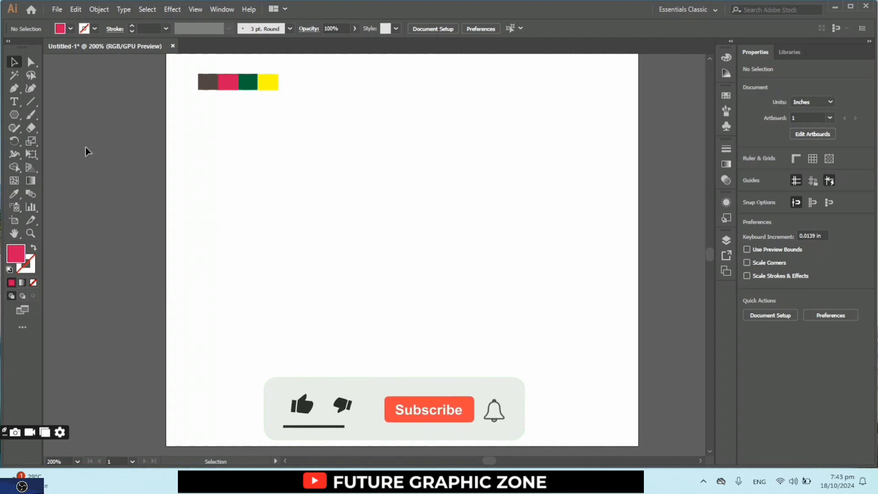
- Draw a hexagon about 1.35 in wide with the Polygon tool and move it clear of the color swatches
left_click(14, 114)
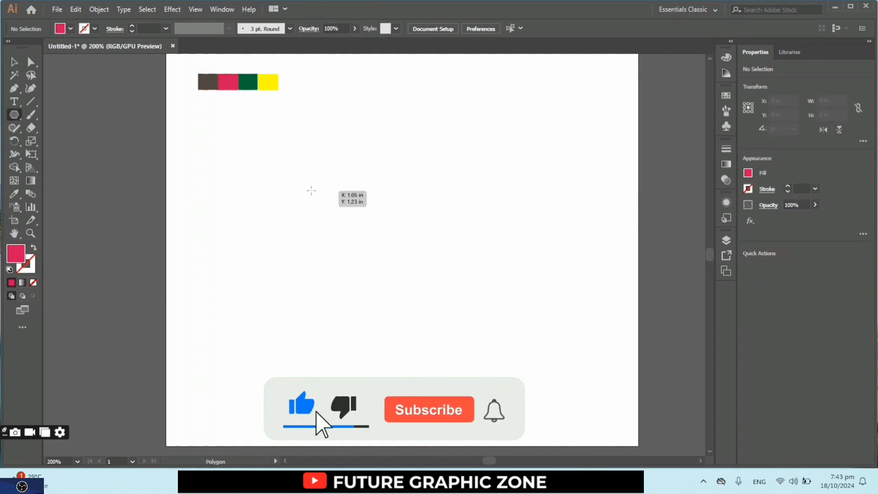
left_click_drag(288, 172, 357, 245)
key("v")
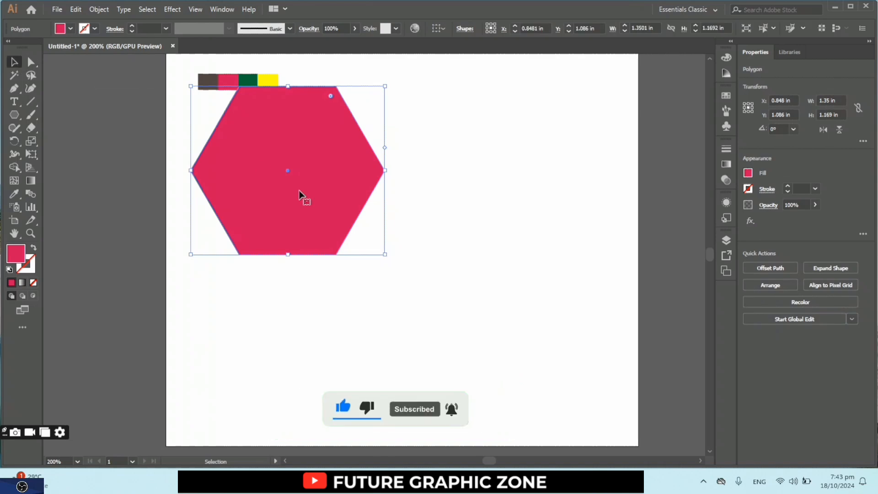
left_click_drag(288, 175, 305, 221)
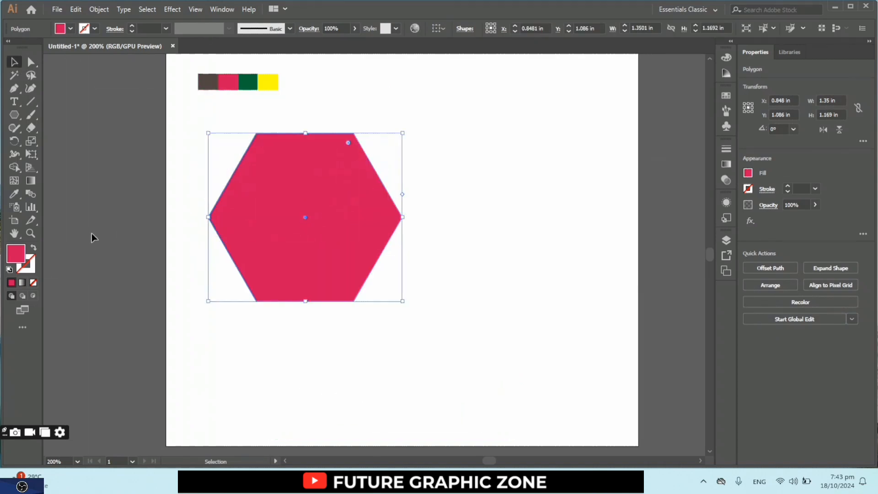
- Swap the hexagon's fill and stroke to leave a red outline, and rotate it 90° so a corner points up
left_click(35, 250)
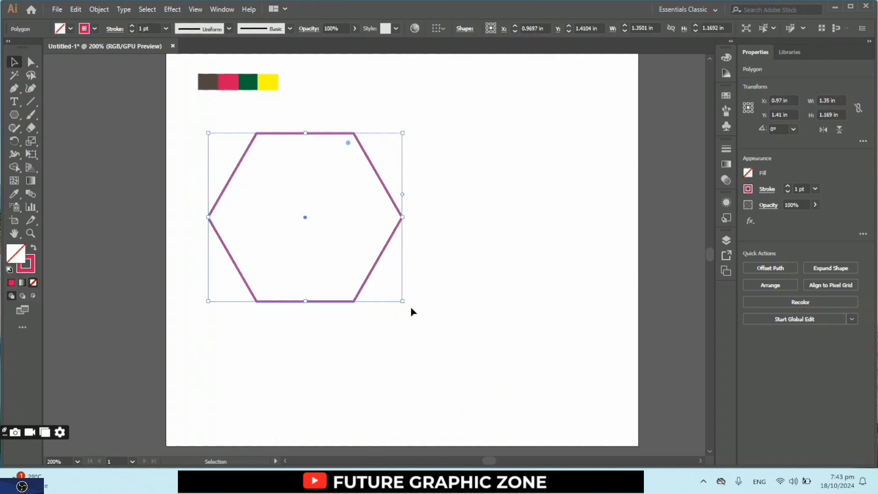
left_click_drag(405, 302, 379, 130)
left_click(420, 190)
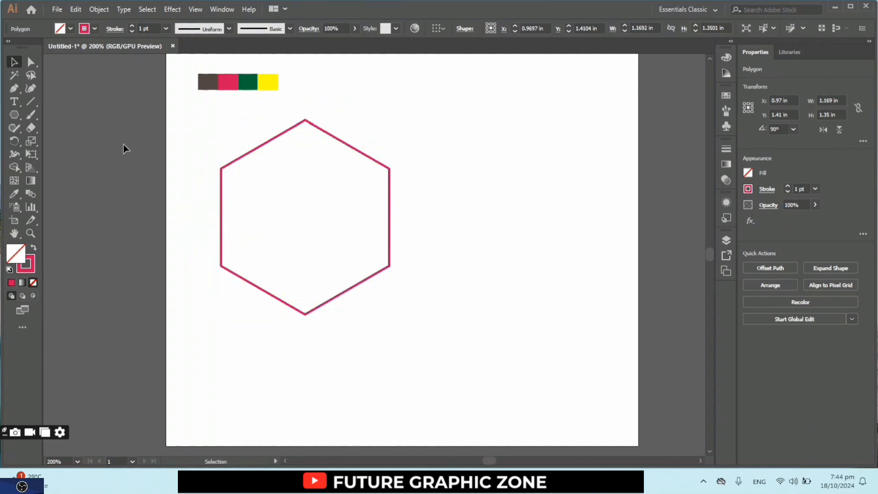
- Draw two crossing diagonal lines between the hexagon's opposite side corners
left_click(31, 102)
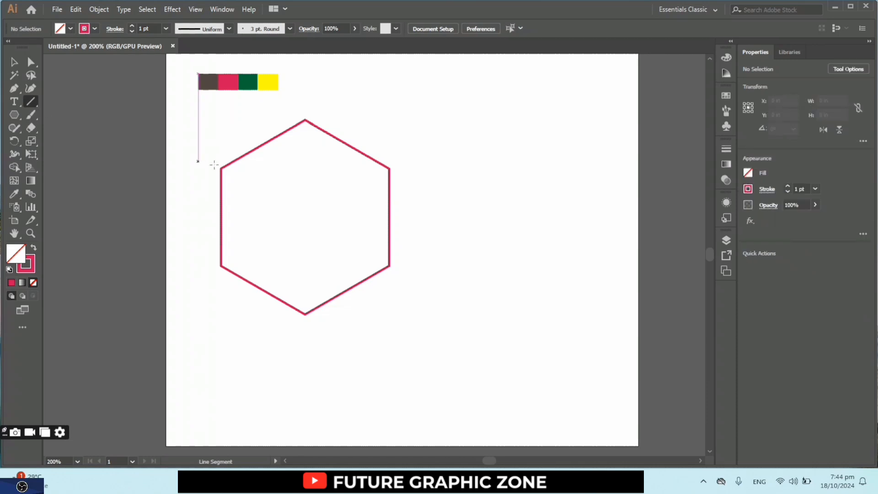
left_click_drag(222, 120, 389, 264)
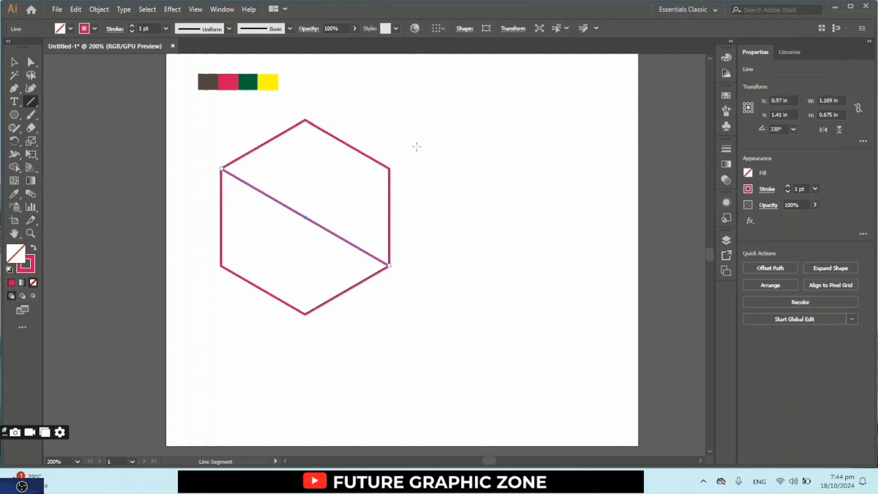
left_click_drag(389, 168, 221, 265)
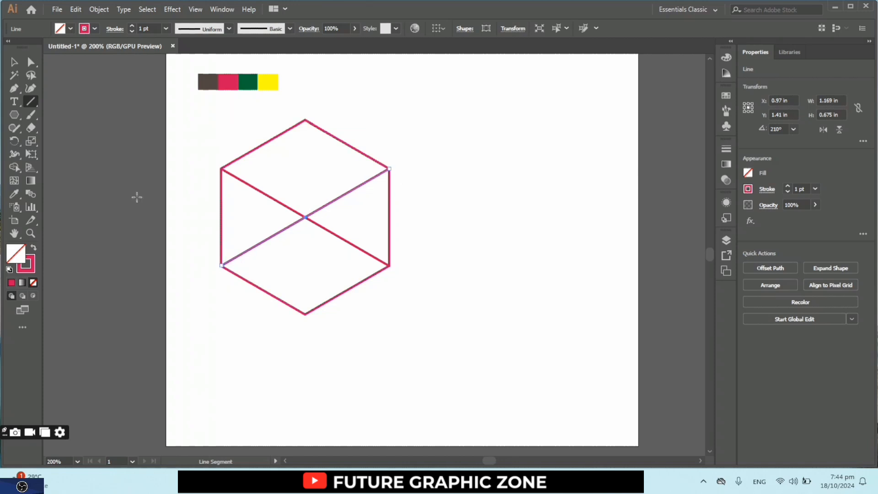
- Turn the upper rhombus of the divided hexagon into its own shape with the Shape Builder
left_click(14, 62)
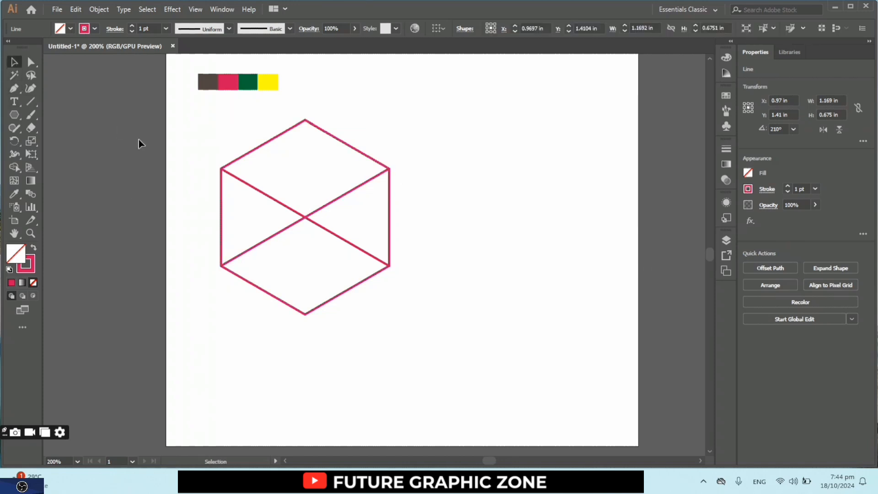
left_click_drag(183, 145, 456, 329)
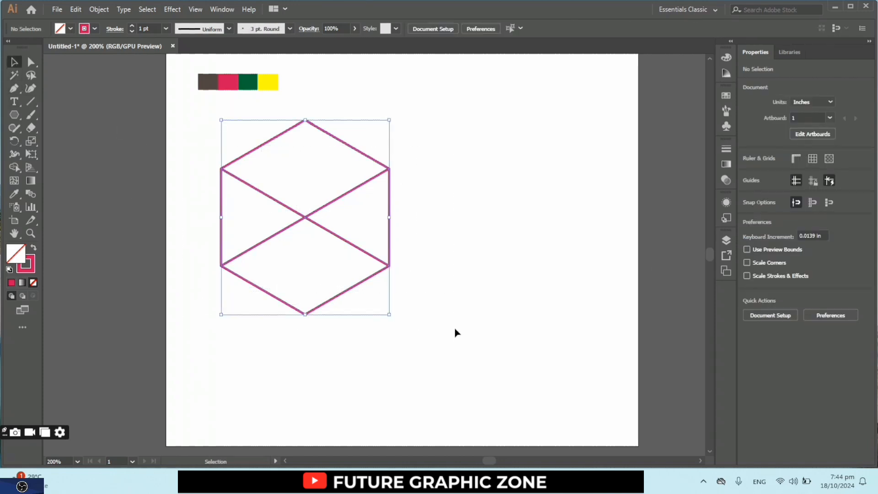
left_click(14, 167)
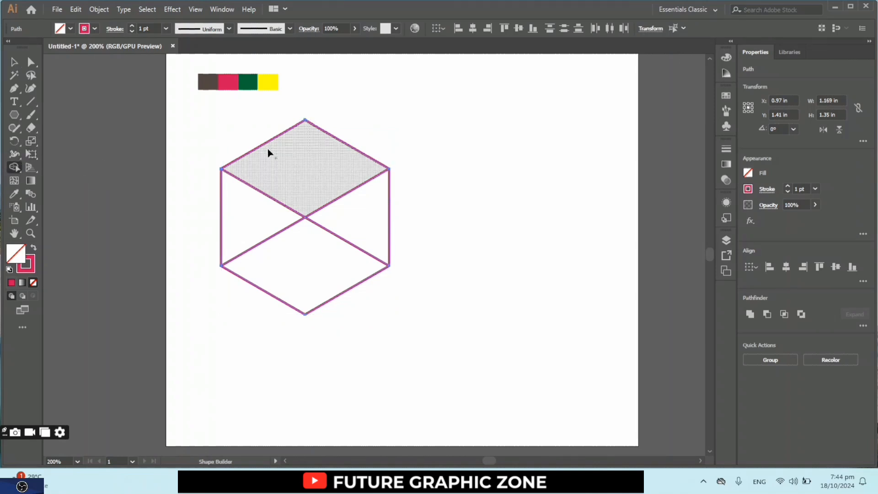
left_click(315, 175)
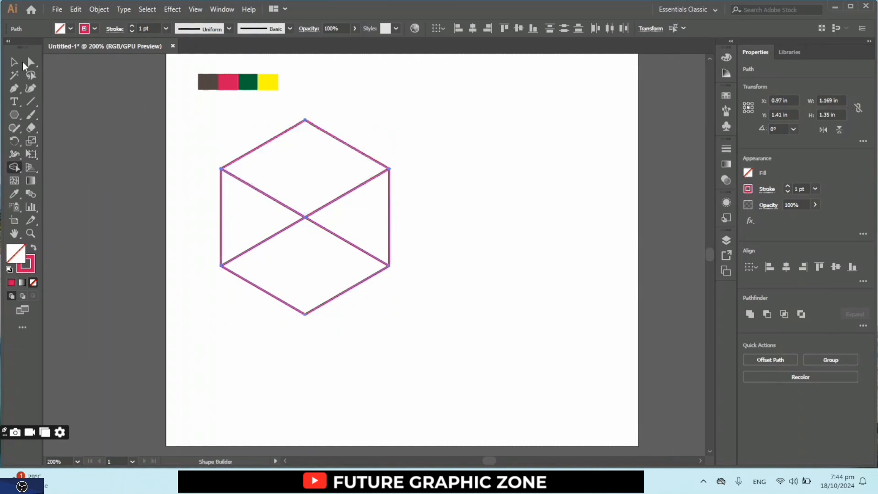
left_click(10, 61)
left_click(123, 116)
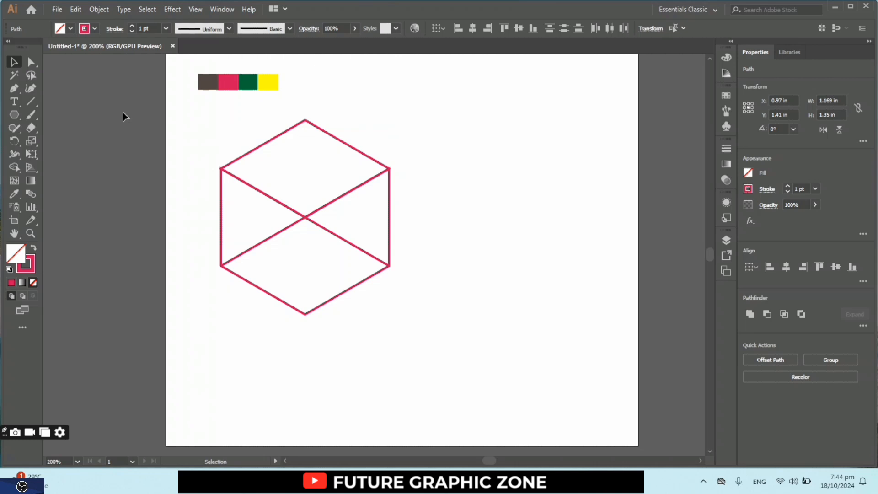
left_click(255, 152)
right_click(254, 153)
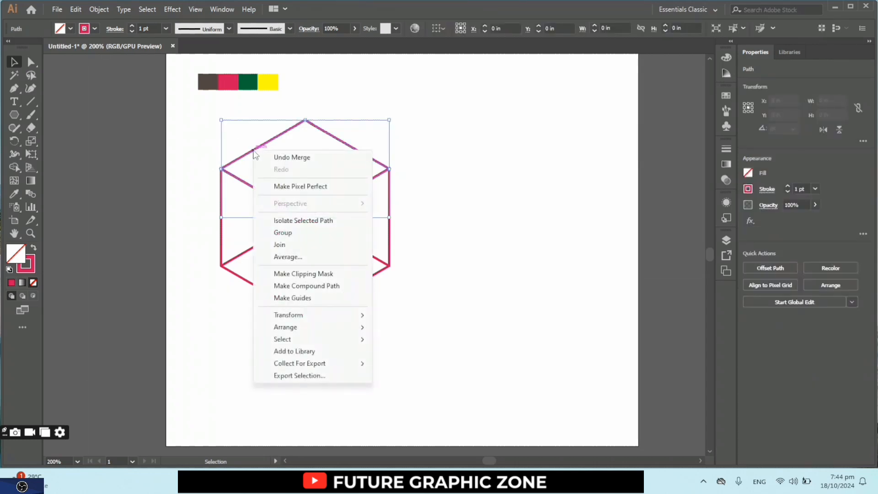
left_click(213, 154)
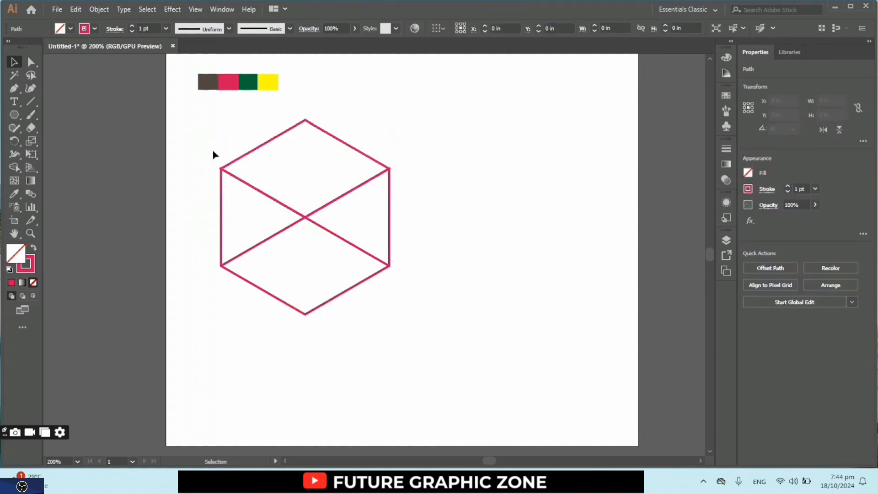
- Copy the upper rhombus, paste it in place, and nudge the copy down to Y 1.309 in
left_click(234, 166)
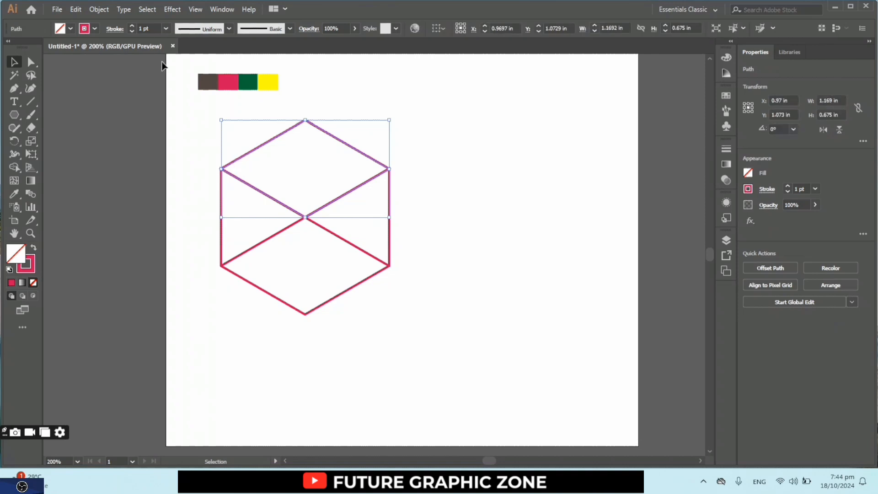
left_click(76, 10)
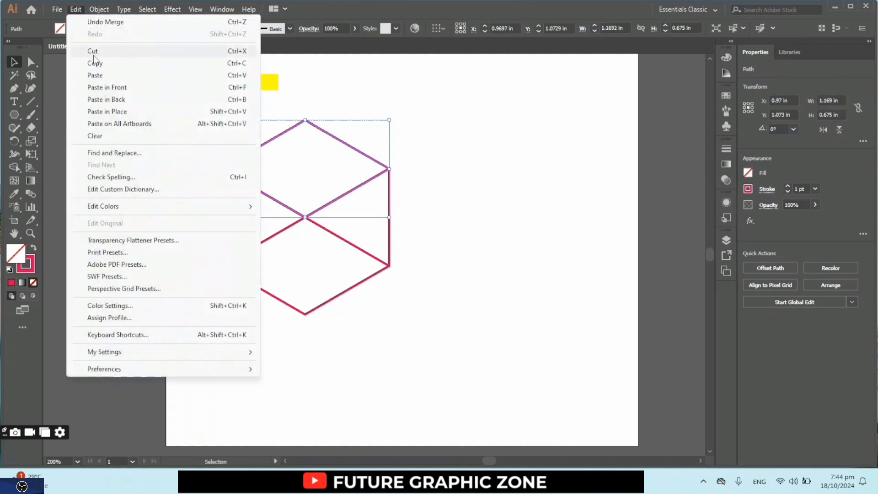
left_click(95, 63)
left_click(76, 9)
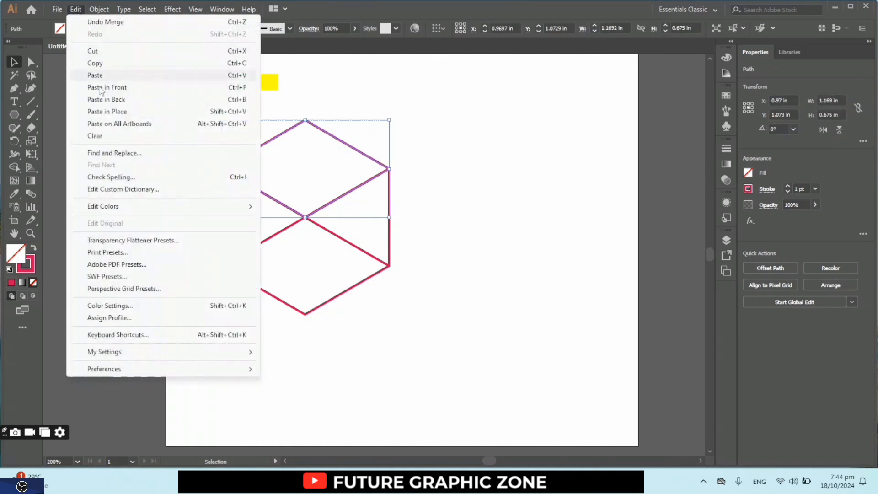
left_click(108, 111)
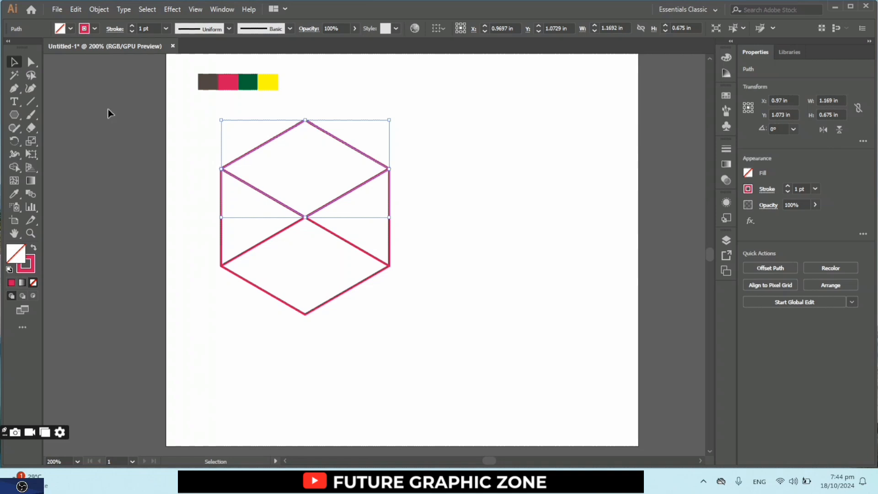
key("Down")
key("Down")
key("Down")
key("Down")
key("Down")
key("Down")
key("Down")
key("Down")
key("Down")
key("Down")
key("Down")
key("Down")
key("Down")
key("Down")
key("Down")
key("Down")
key("Down")
key("Down")
key("Down")
key("Down")
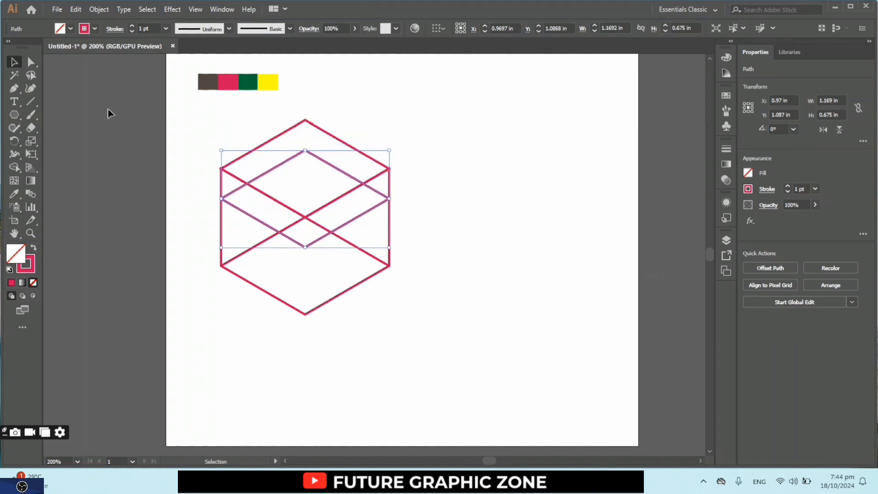
key("Down")
key("Down")
key("Down")
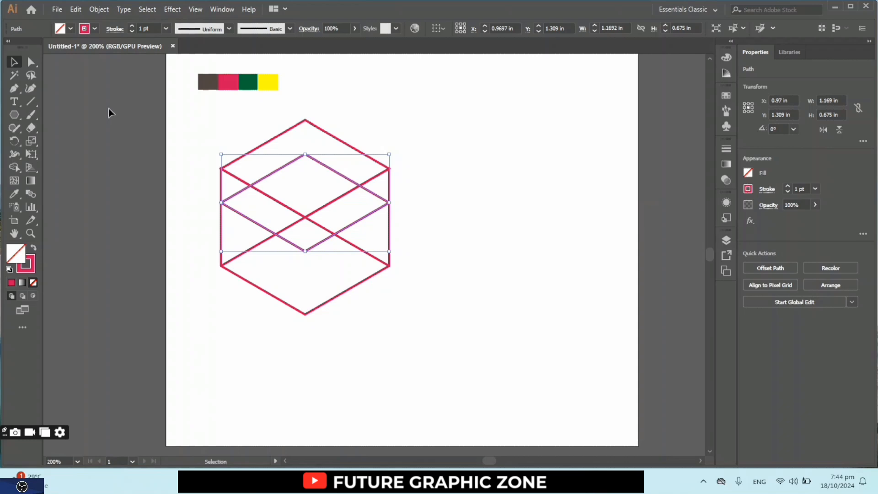
- Merge the overlapping regions with the Shape Builder into a full top rhombus and one V-shaped side band
left_click(146, 150)
left_click_drag(186, 141, 425, 334)
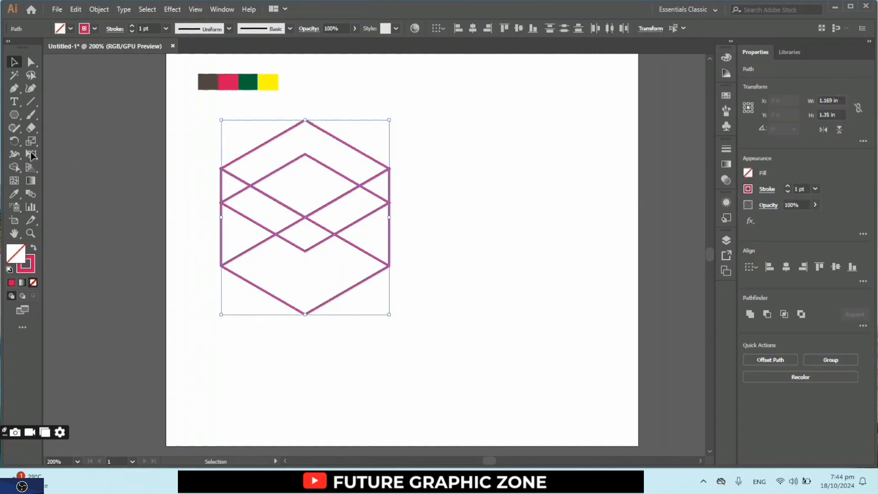
left_click(16, 167)
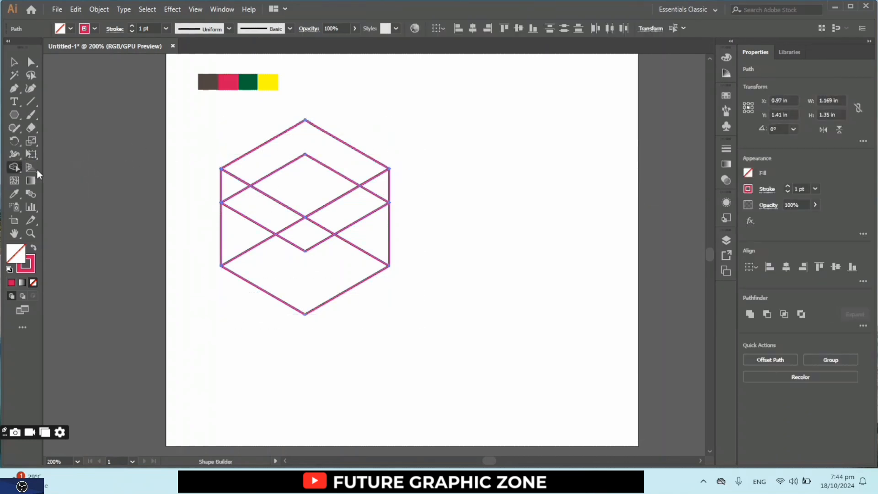
left_click(260, 164)
left_click_drag(270, 177, 322, 182)
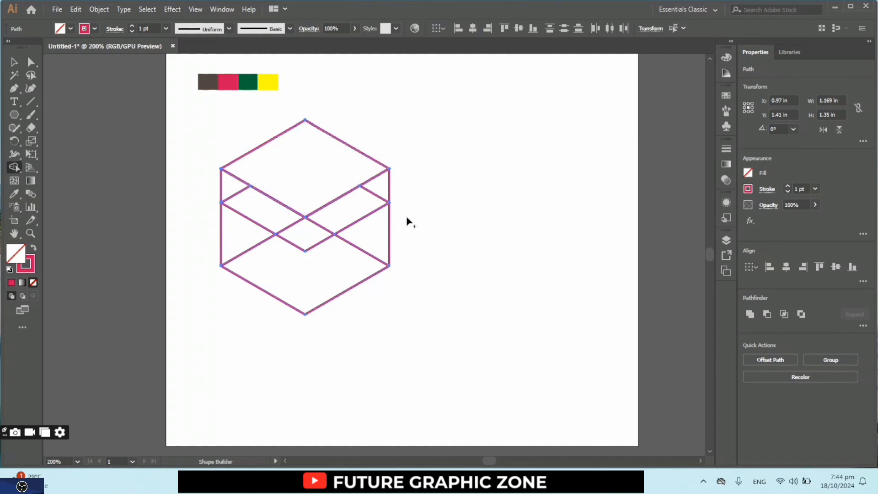
mouse_move(382, 195)
left_mouse_down()
mouse_move(333, 231)
mouse_move(308, 235)
mouse_move(227, 187)
left_mouse_up()
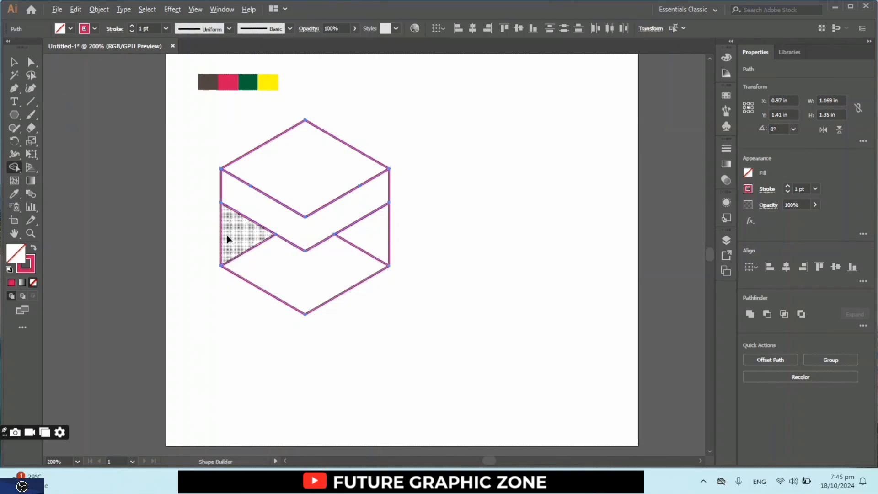
- Remove the leftover regions below the side band with the Shape Builder, leaving only the slab
left_click_drag(226, 239, 293, 277)
left_click_drag(344, 291, 385, 241, "alt")
left_click(14, 62)
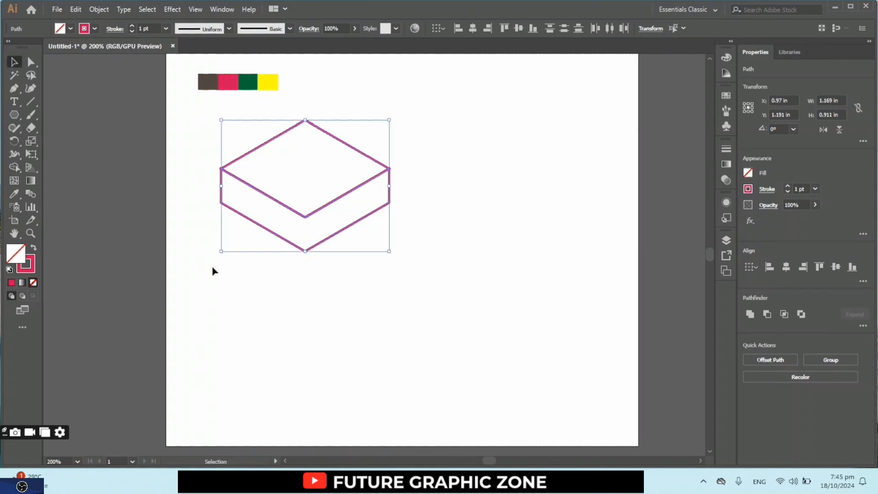
- Move the whole slab to about X 1.257 in, Y 1.173 in
left_click(246, 316)
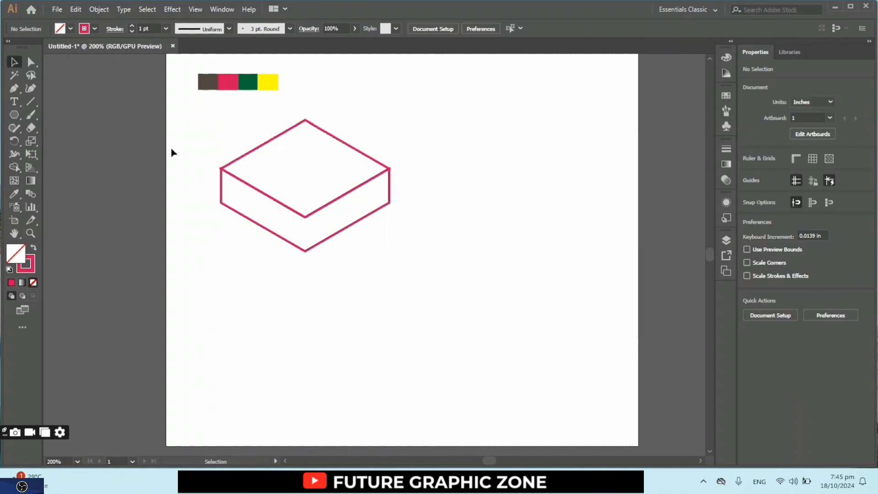
left_click_drag(187, 143, 436, 255)
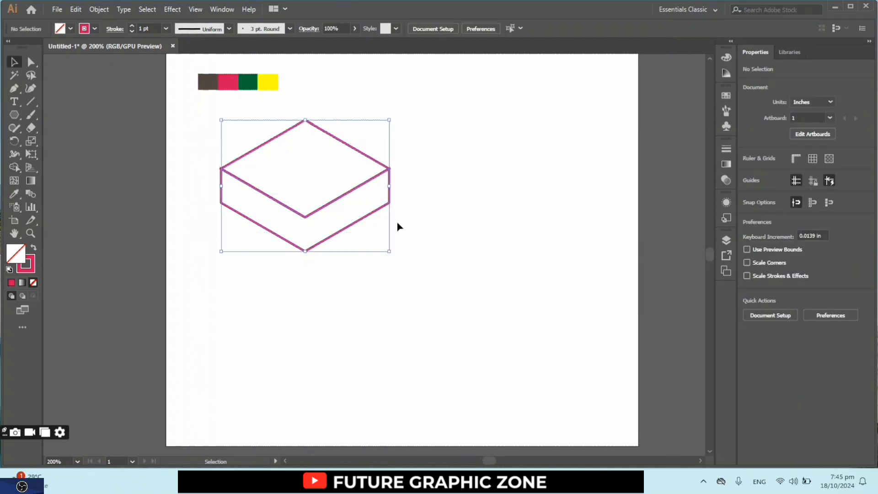
left_click_drag(351, 194, 394, 190)
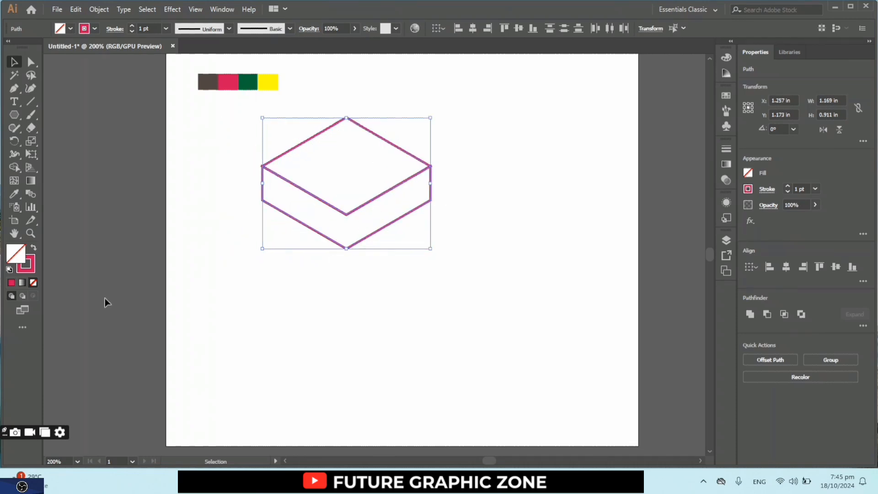
- Try to fill the whole slab with the dark brown swatch color using the Eyedropper, and undo it
left_click(14, 194)
left_click(200, 82)
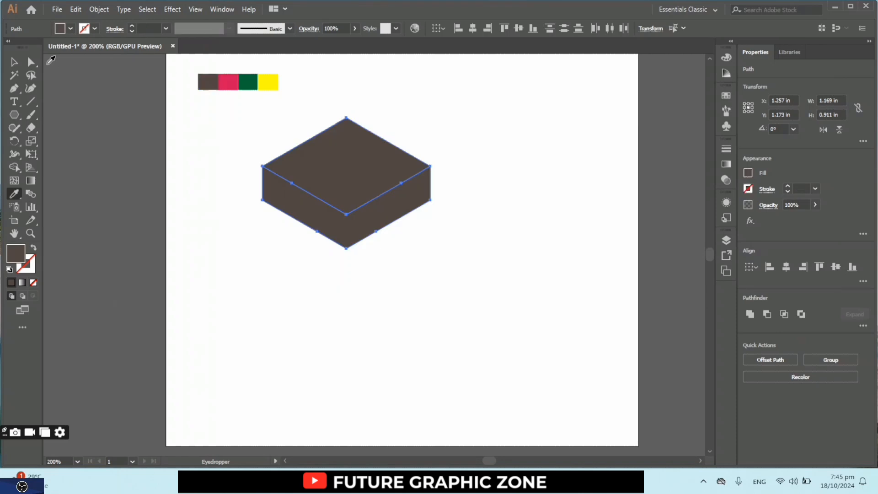
key("ctrl+z")
left_click(15, 61)
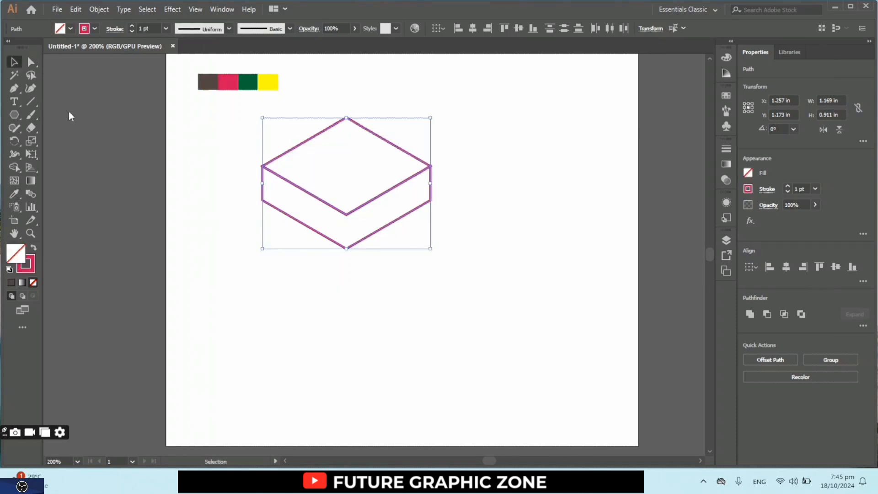
- Fill only the V-shaped side band with the dark brown swatch color using the Eyedropper
left_click(287, 259)
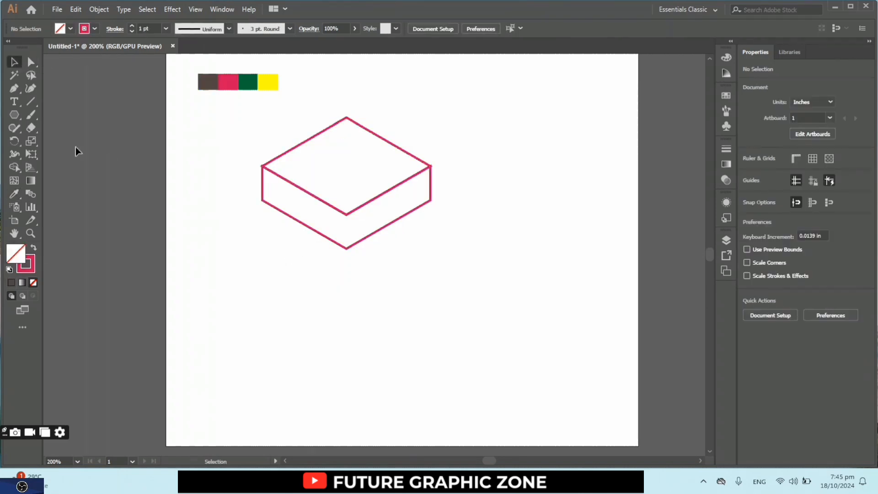
left_click(263, 200)
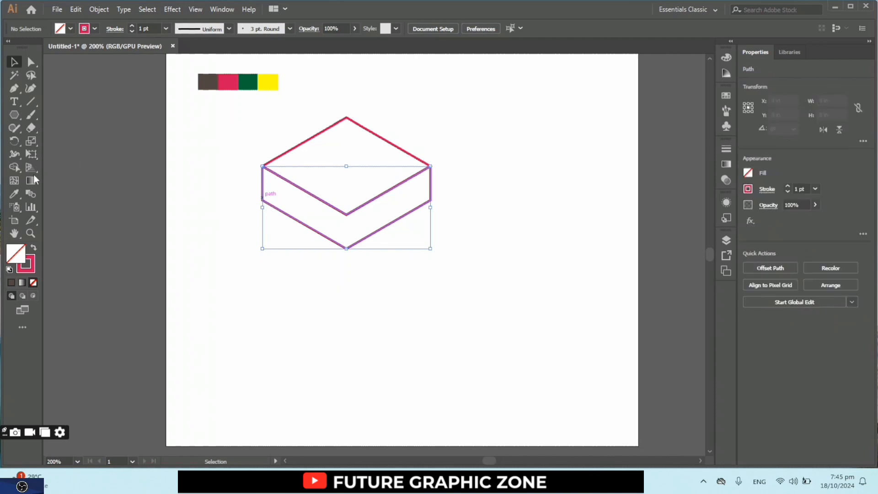
left_click(16, 195)
left_click(206, 82)
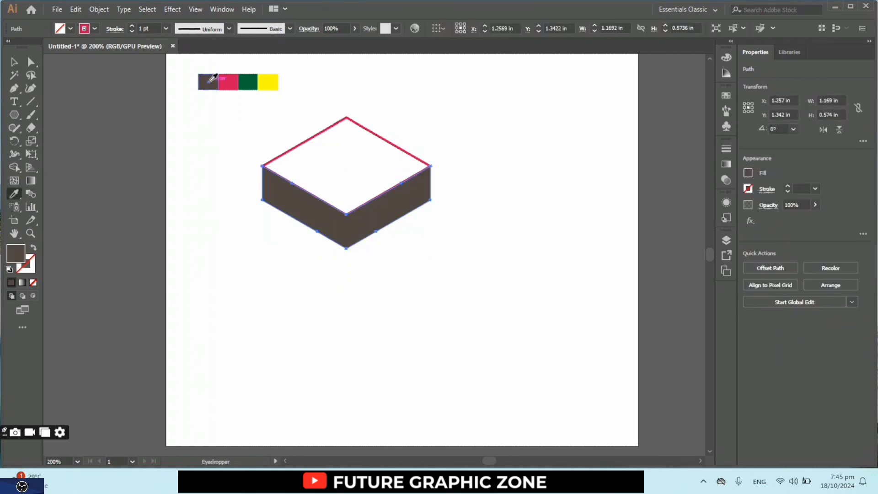
left_click(14, 62)
left_click(131, 245)
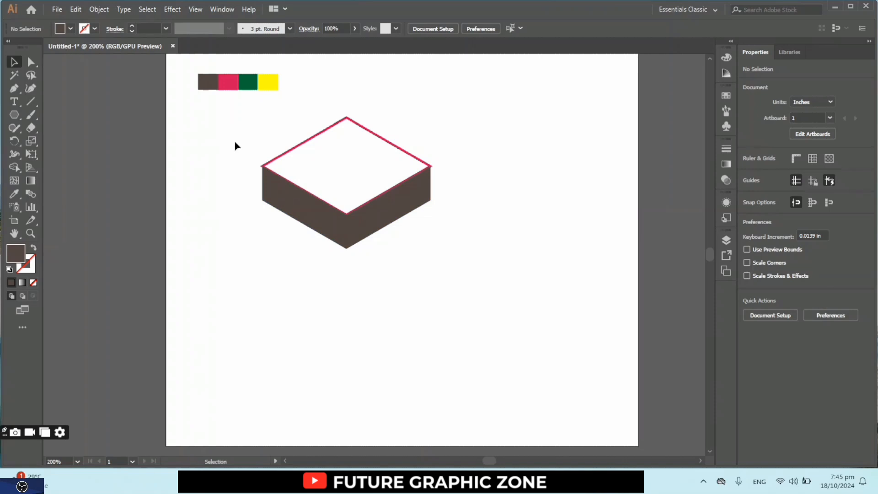
- Duplicate the whole slab straight down, placing the copy at about Y 1.59 in
left_click_drag(419, 182, 420, 184)
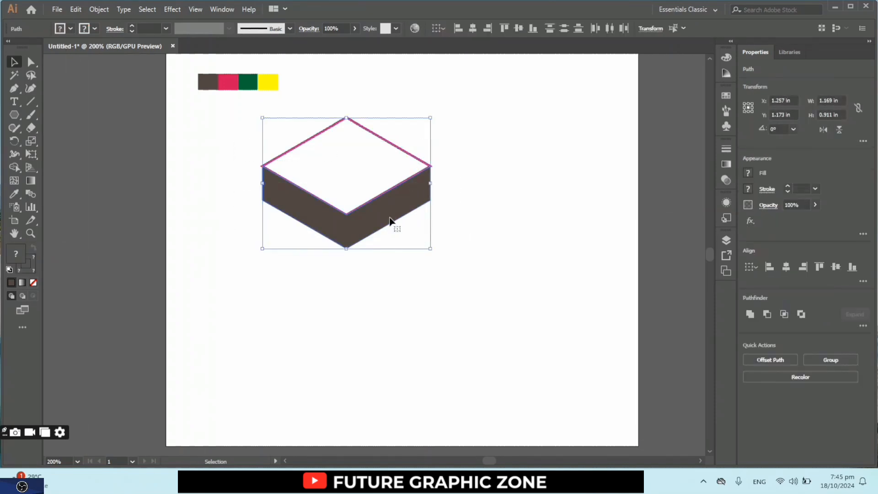
key("a")
key("v")
key("a")
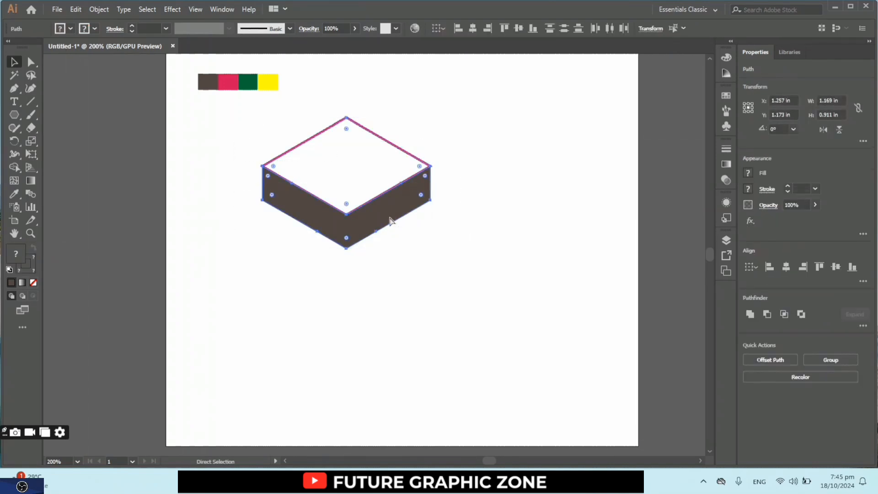
key("v")
key("Down")
key("Down")
key("Down")
key("Down")
key("Down")
key("Down")
key("Down")
key("Down")
key("Down")
key("Down")
key("Down")
key("Down")
key("Down")
key("Down")
key("Down")
key("Down")
key("Down")
key("Down")
key("Down")
key("Down")
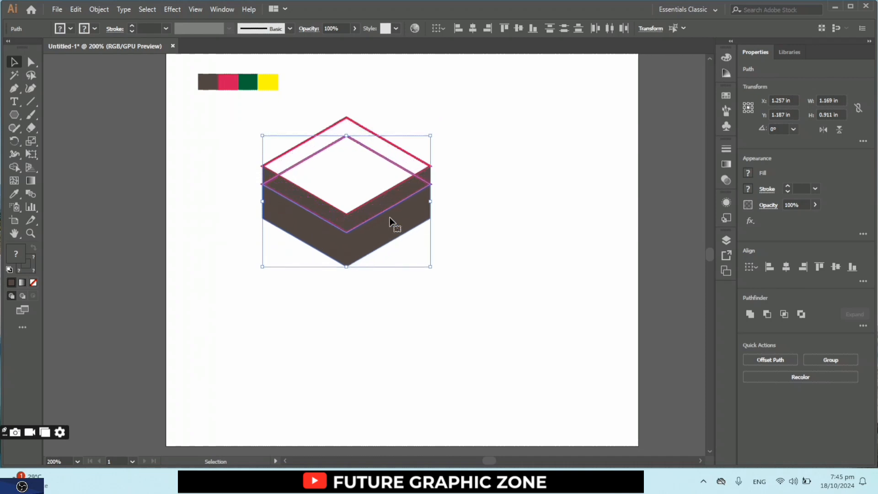
key("Down")
key("Down")
key("Down")
key("Down")
key("Down")
key("Down")
key("Down")
key("Down")
key("Down")
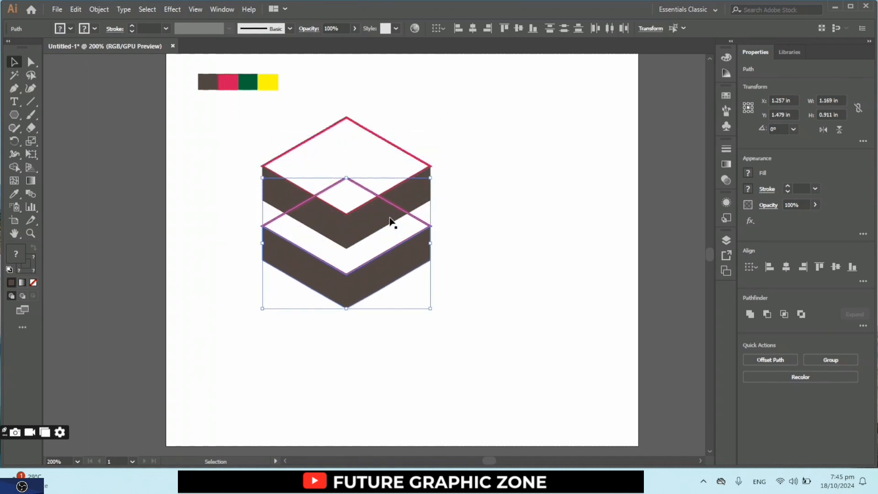
- Duplicate the second slab straight down as a third layer, placing it at about Y 2.0 in
key("a")
key("v")
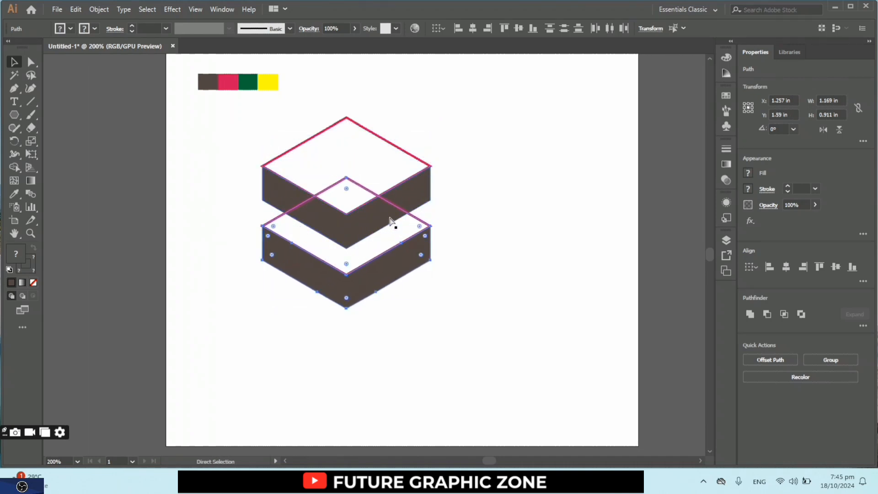
key("Down")
key("Down")
key("Down")
key("Down")
key("Down")
key("Down")
key("Down")
key("Down")
key("Down")
key("Down")
key("Down")
key("Down")
key("Down")
key("Down")
key("Down")
key("Down")
key("Down")
key("Down")
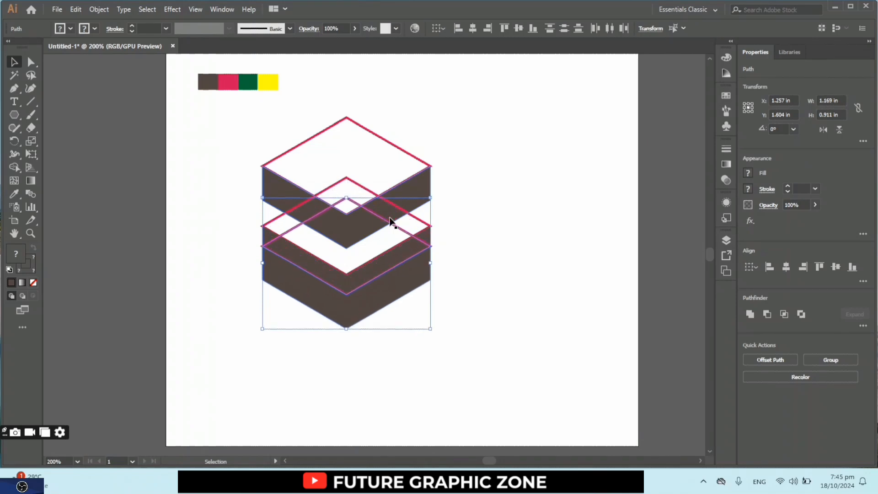
key("Down")
key("Down")
key("Down")
key("Down")
key("Down")
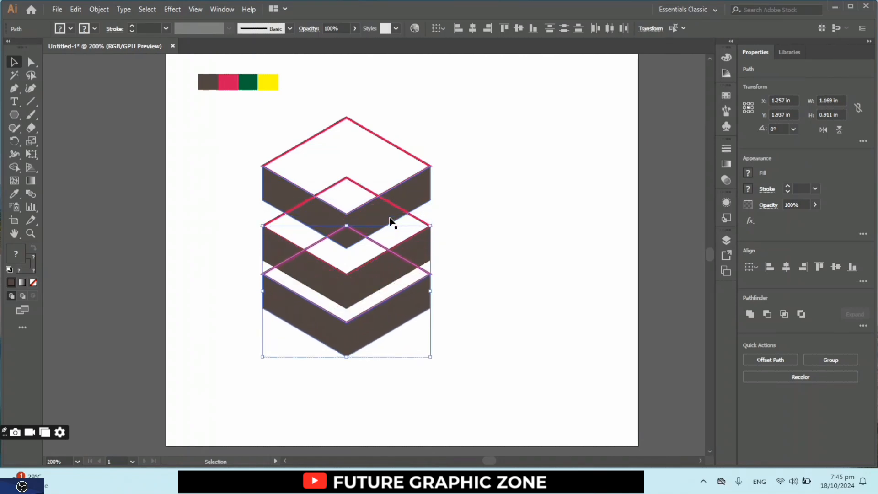
key("Down")
key("Down")
key("Down")
key("Down")
key("Down")
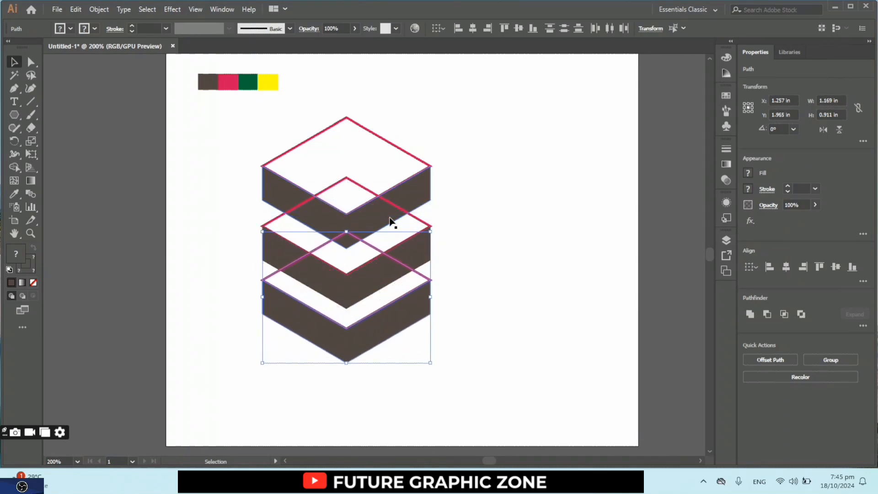
key("Down")
key("Down")
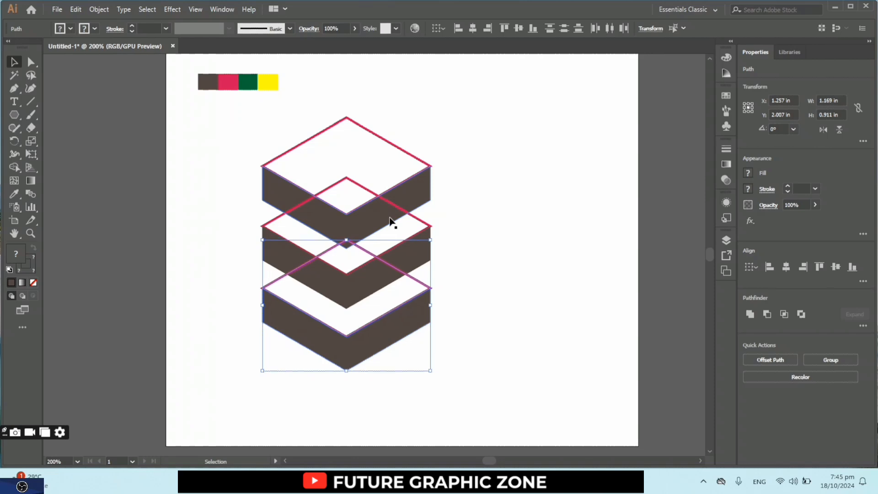
left_click(501, 270)
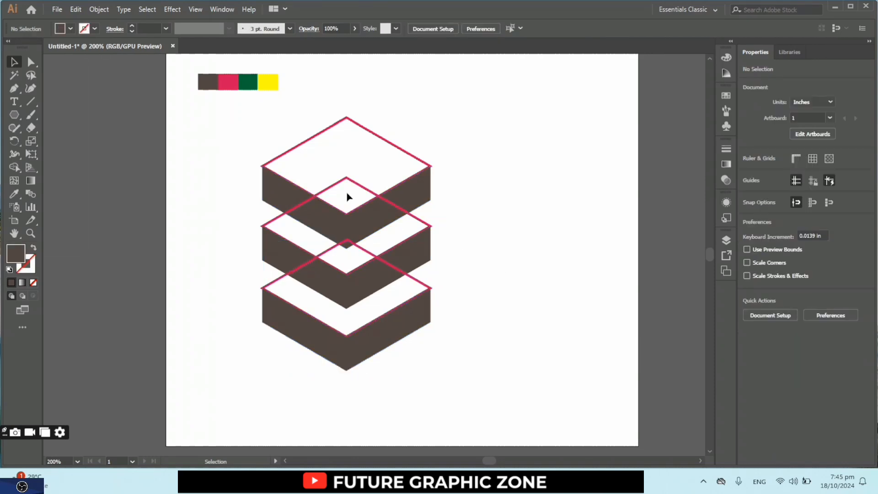
- Swap fill and stroke on the uppermost slab's top rhombus so it has a solid red fill and no stroke
left_click(288, 152)
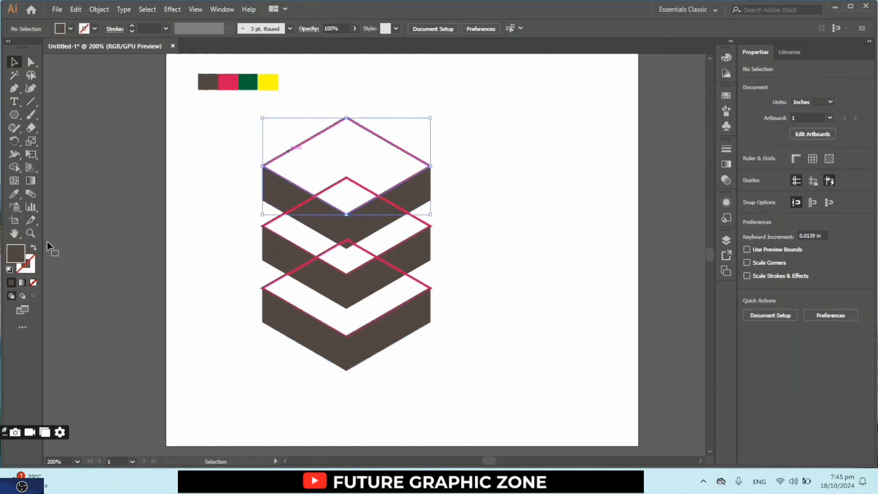
left_click(33, 249)
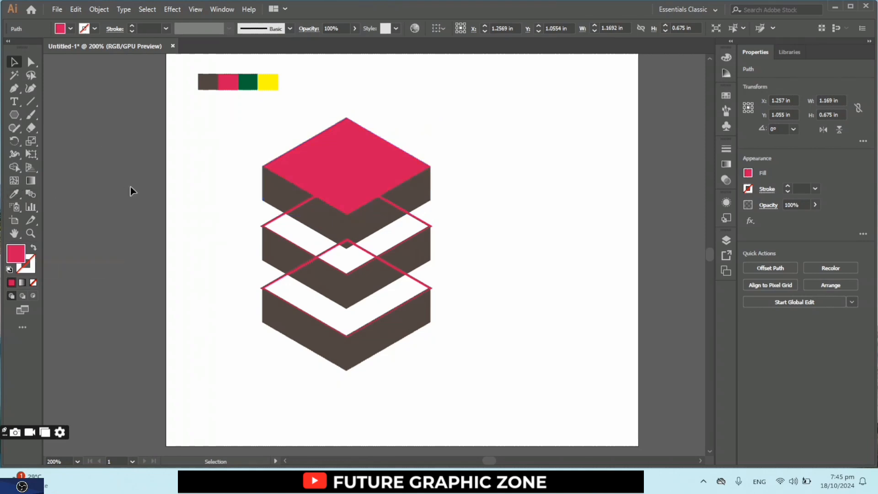
left_click(328, 238)
- Swap fill and stroke on the middle slab's top rhombus and fill it with the green swatch color using the Eyedropper
left_click(282, 219)
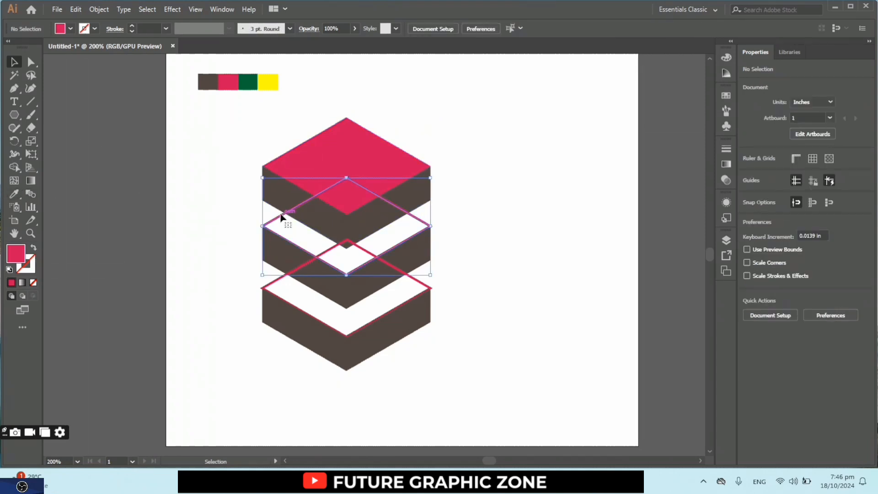
left_click(34, 250)
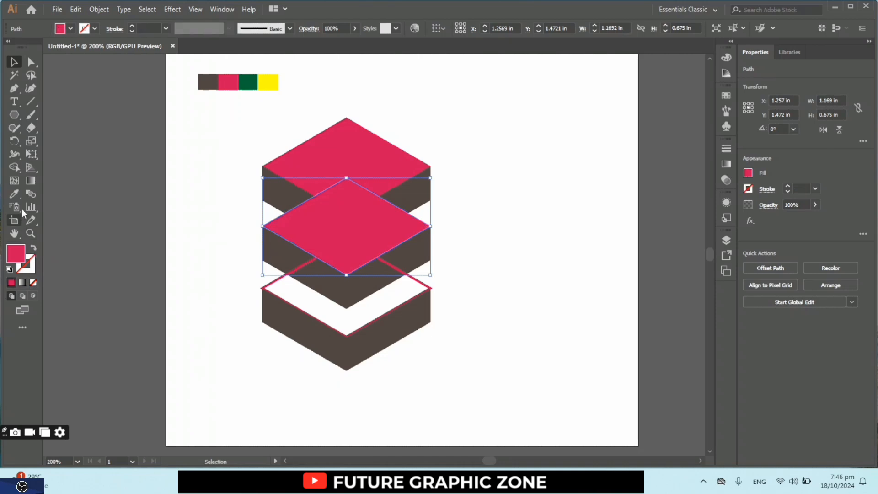
left_click(15, 195)
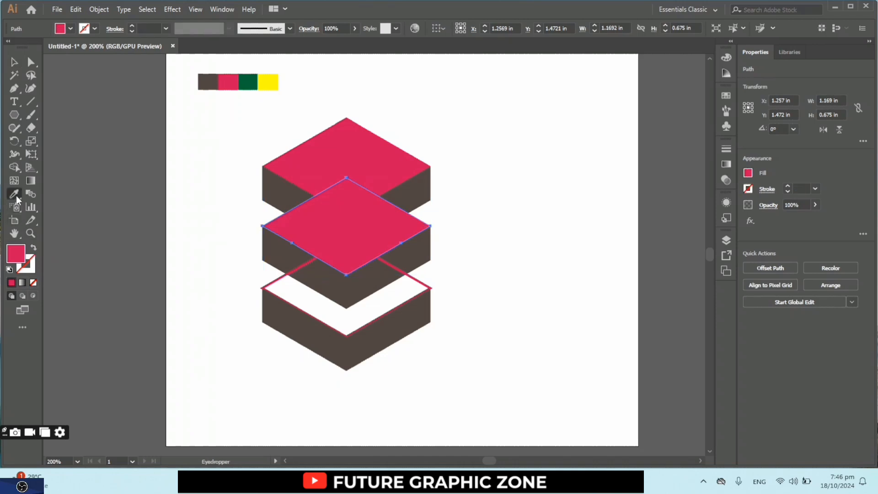
left_click(244, 86)
left_click(15, 62)
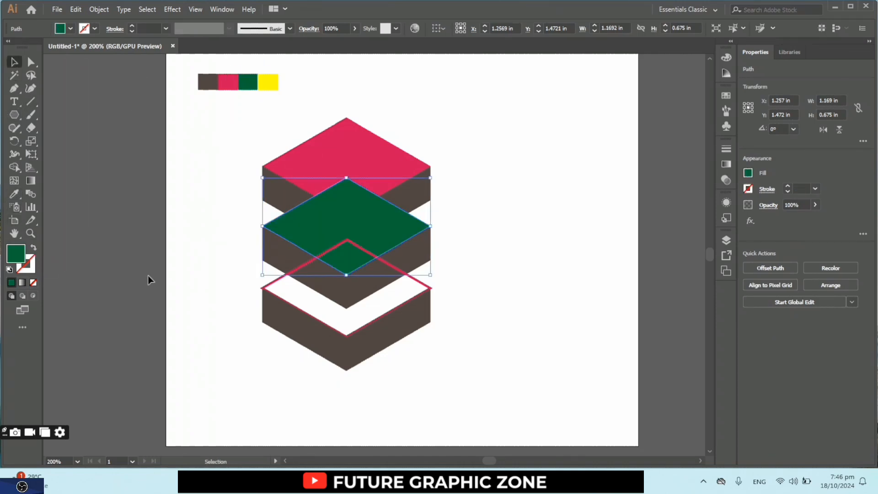
left_click(147, 276)
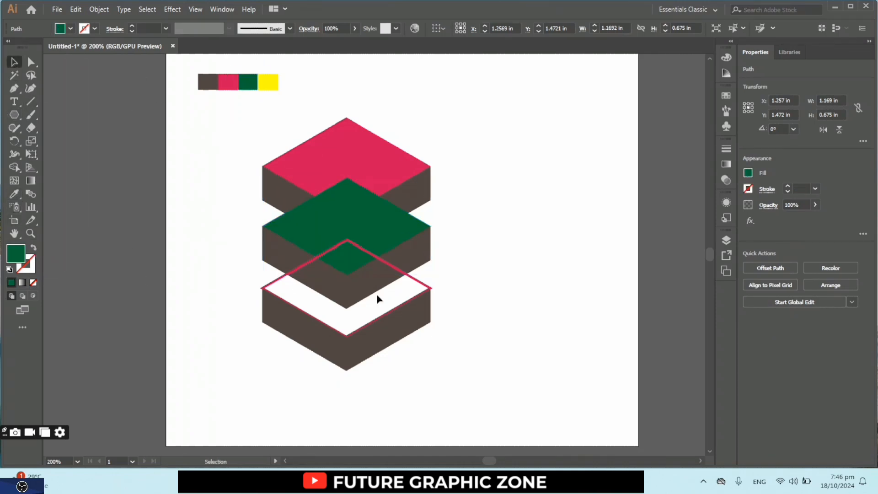
- Swap fill and stroke on the lowest slab's top rhombus and fill it with the yellow swatch color using the Eyedropper
left_click(428, 288)
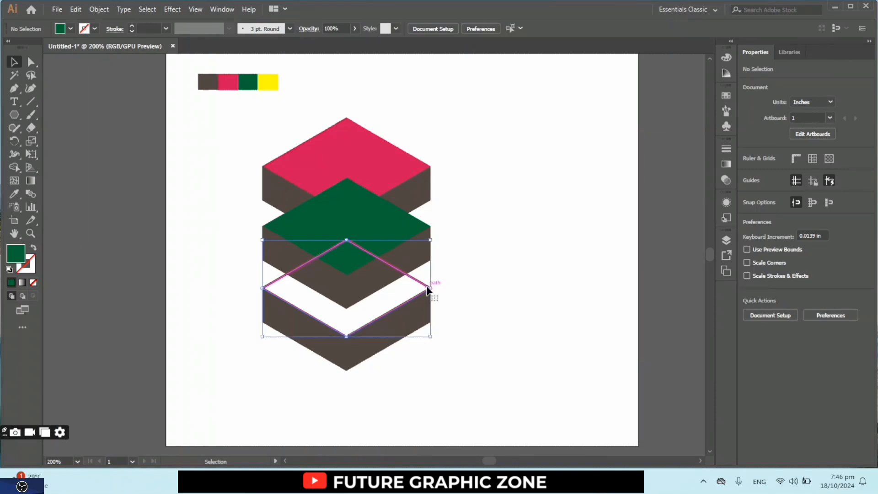
left_click(33, 248)
left_click(19, 189)
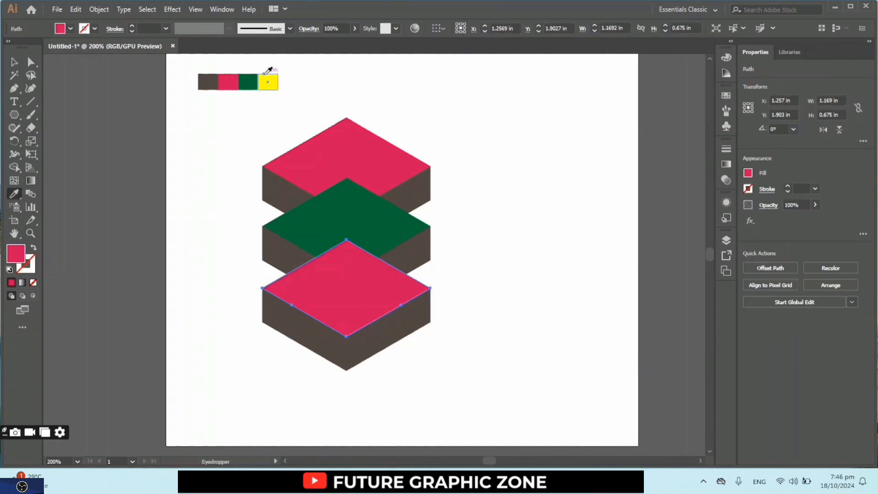
left_click(267, 74)
left_click(14, 63)
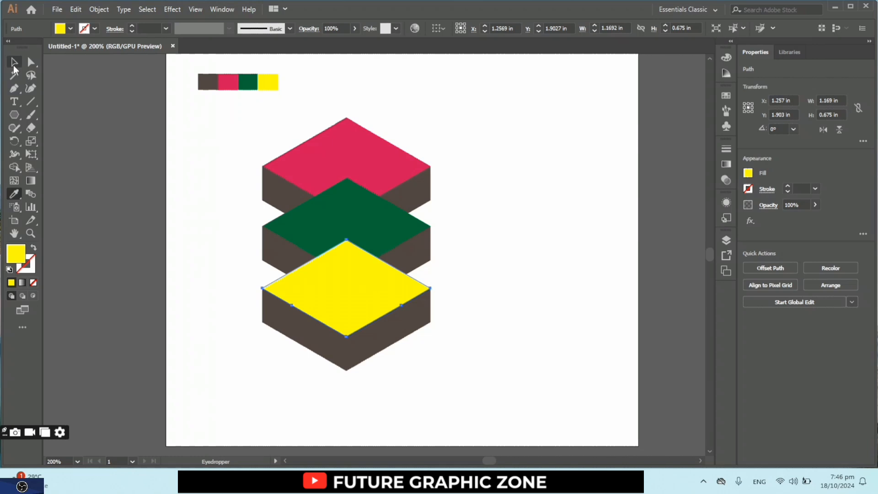
left_click(134, 202)
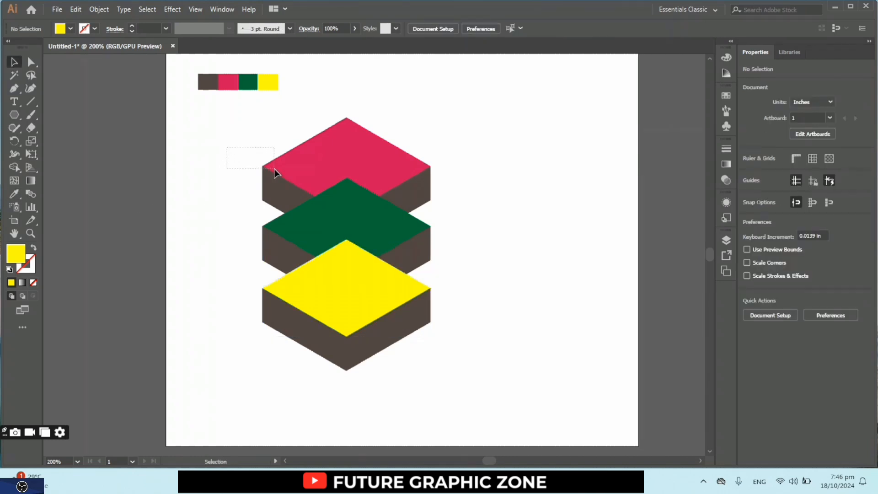
- Group the uppermost slab's red top face with its brown side band
left_click_drag(274, 169, 279, 170)
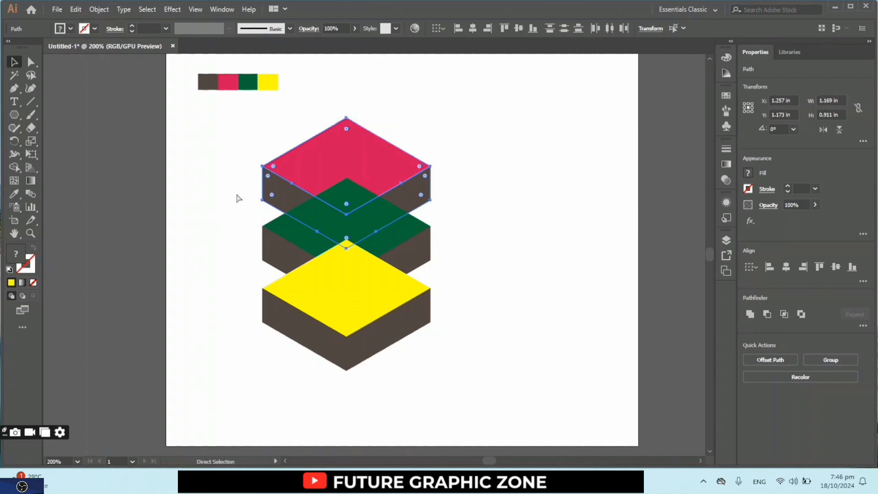
key("ctrl+g")
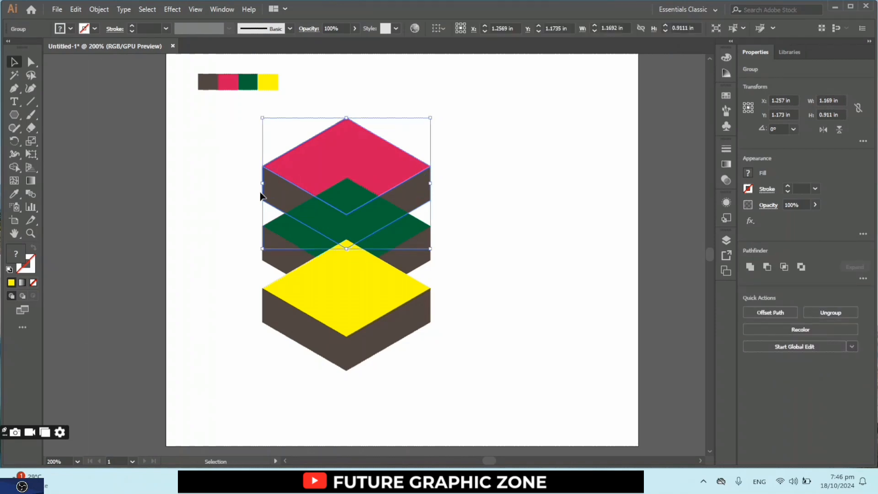
- Try bringing the grouped red slab to the front of the stack, and undo the reordering
key("ctrl+shift+]")
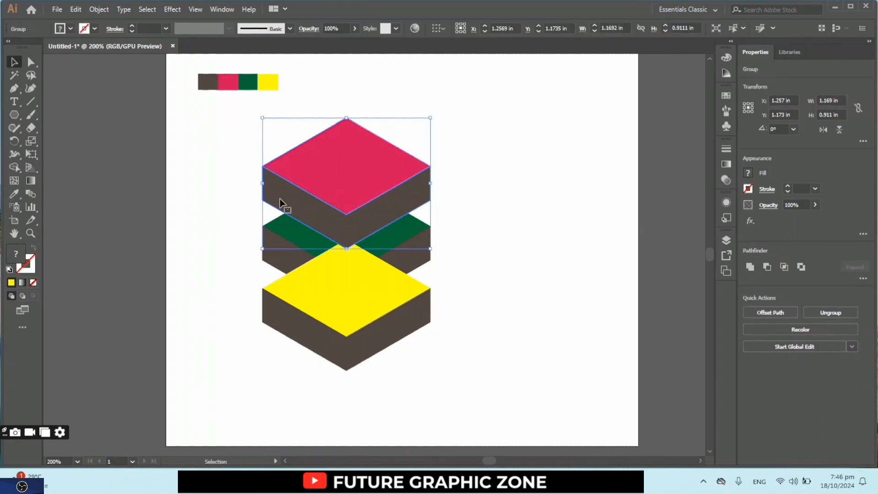
left_click(193, 339)
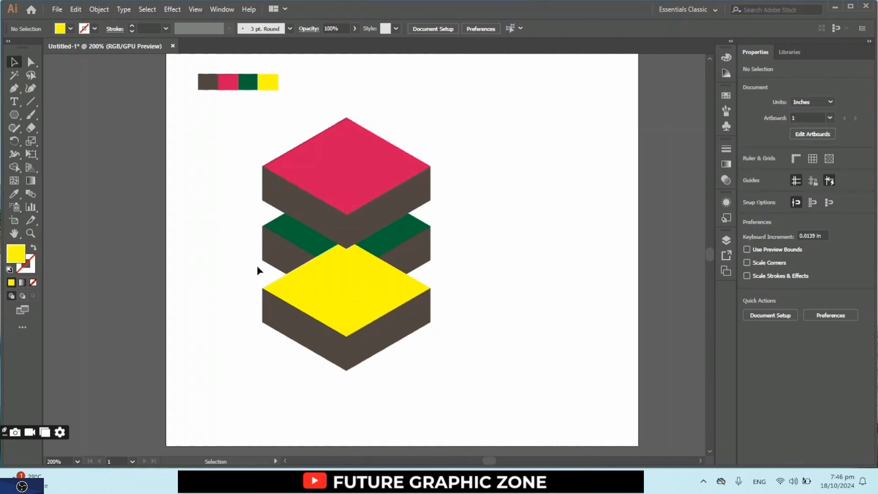
key("ctrl+z")
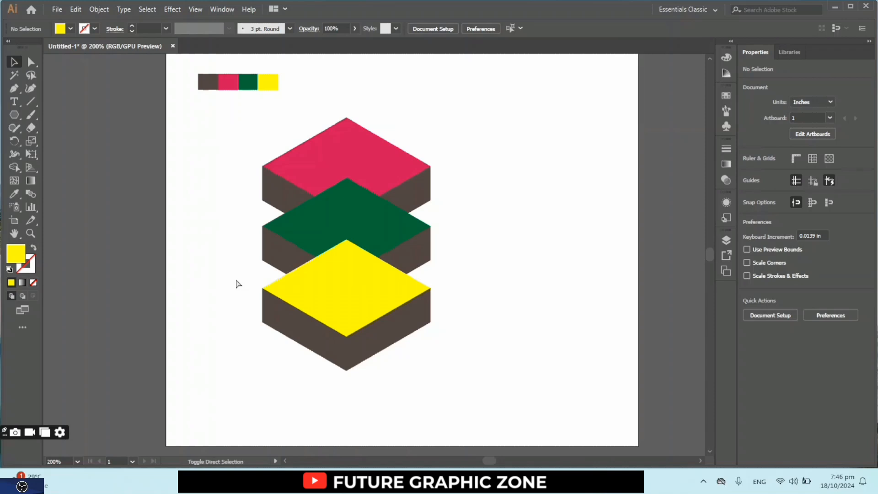
key("ctrl+shift+z")
key("a")
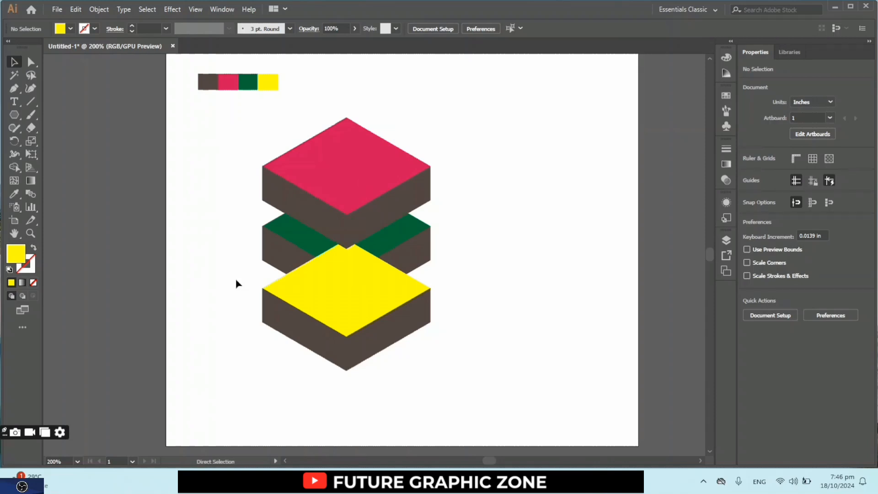
key("ctrl+z")
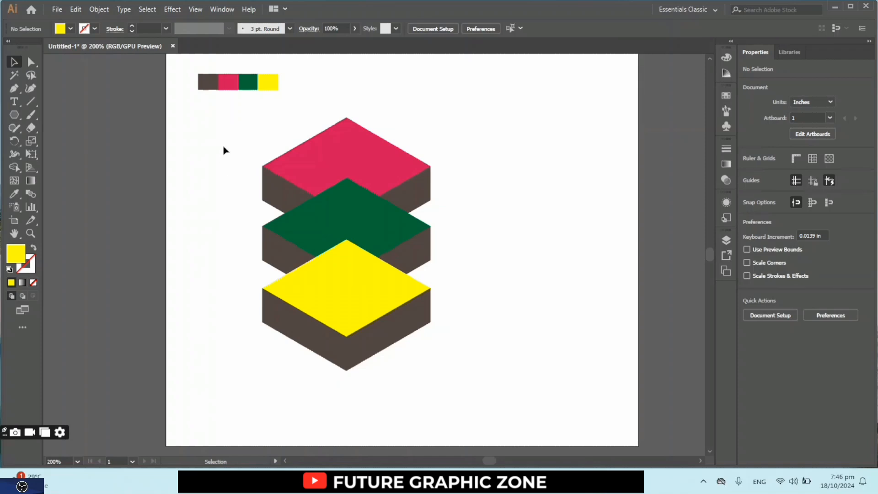
- Select all three slabs and scale the stack up proportionally to about 1.285 in wide
left_click_drag(256, 150, 490, 396)
left_click(561, 372)
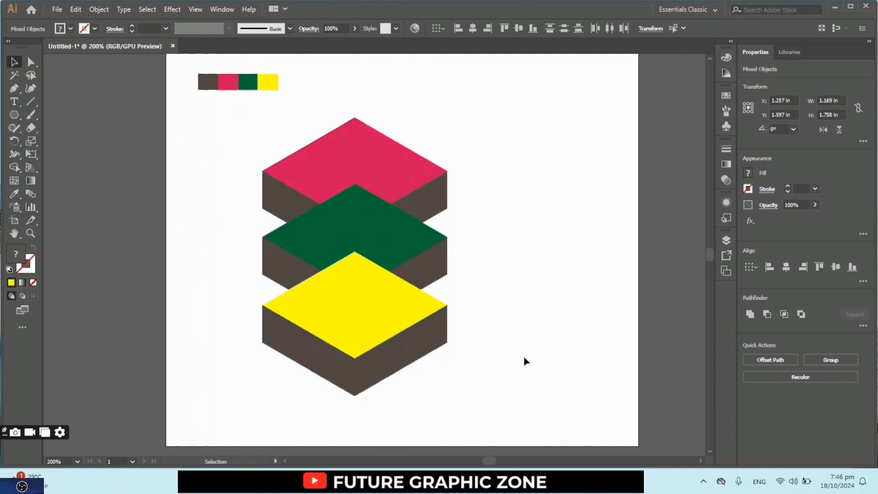
- Group the lowest slab's yellow top face with its brown side band
left_click(391, 306)
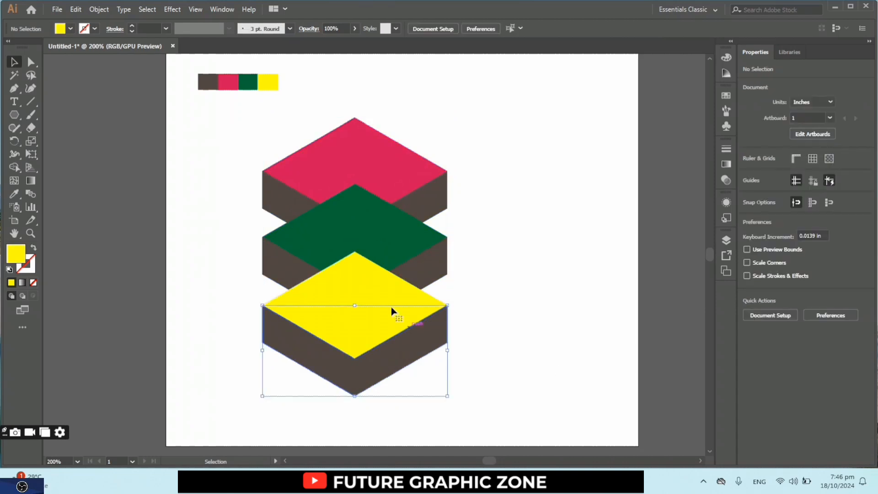
left_click(374, 292, "ctrl")
key("ctrl+g")
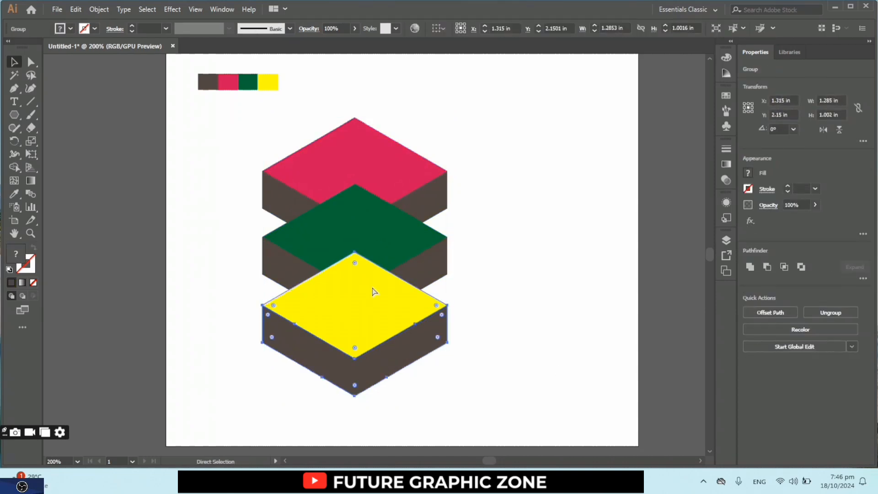
- Group the middle slab's green top face with its brown side band
left_click(547, 302)
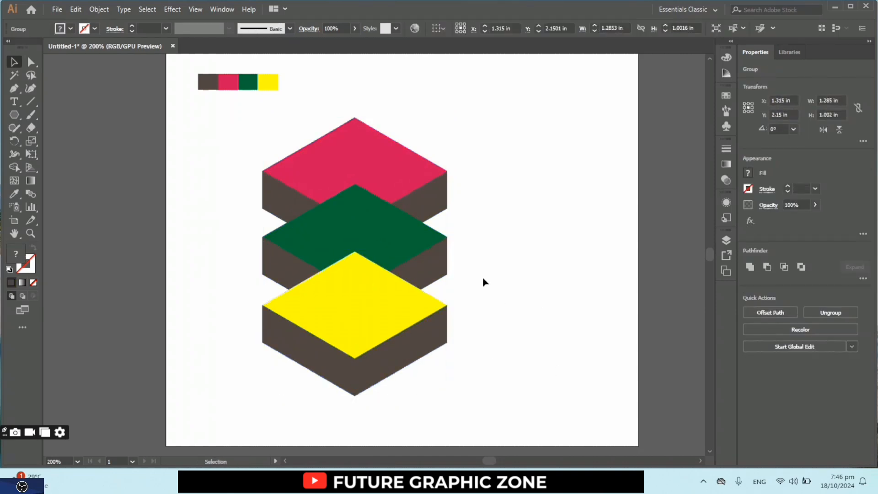
left_click(428, 256)
left_click(394, 225, "shift")
right_click(394, 225)
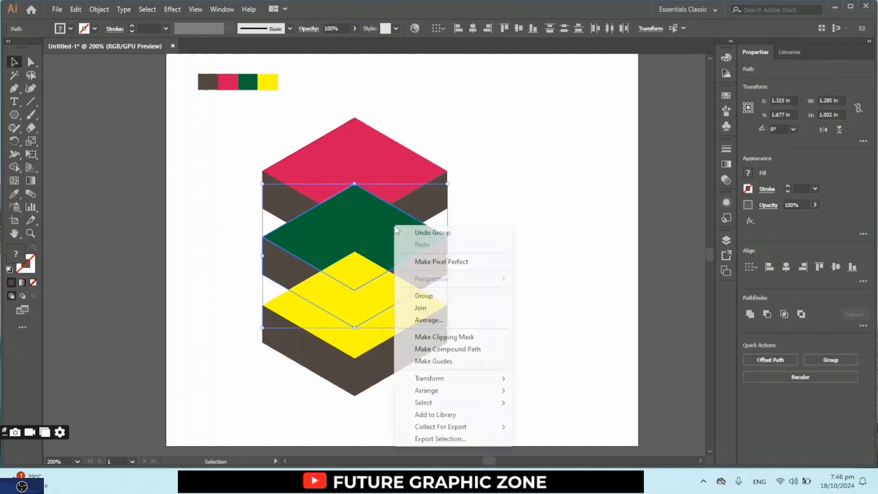
left_click(426, 296)
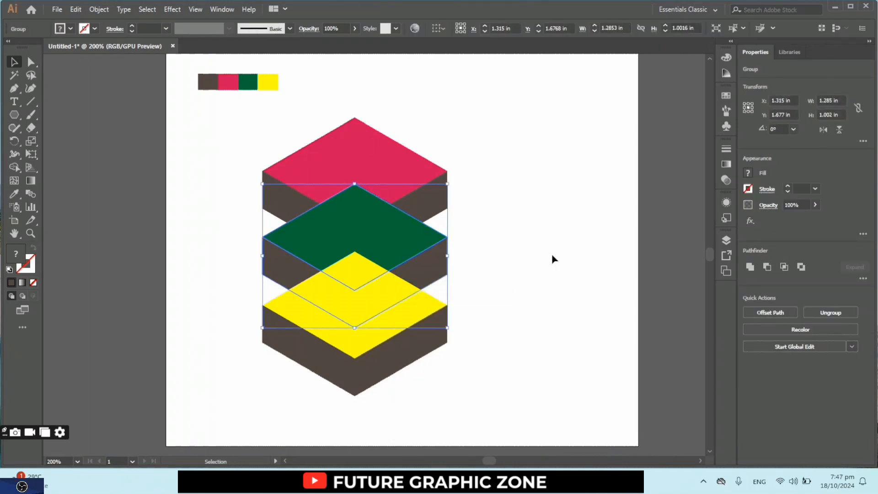
left_click(438, 175)
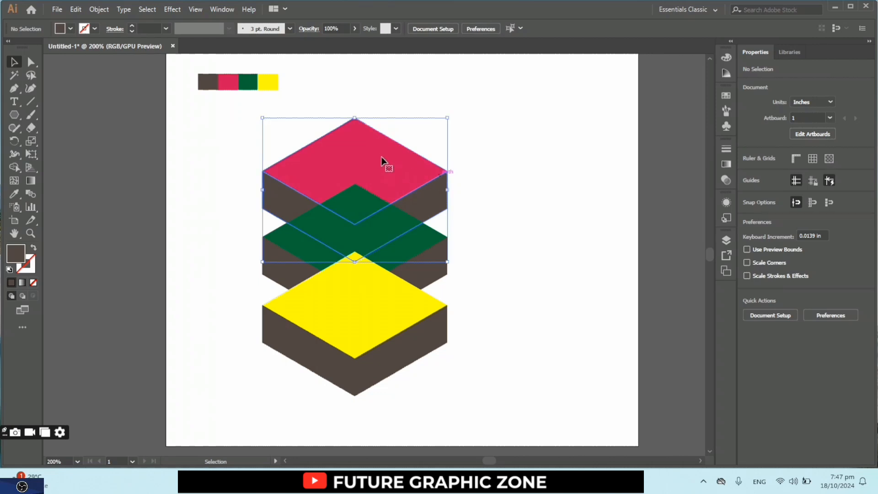
left_click(376, 156, "shift")
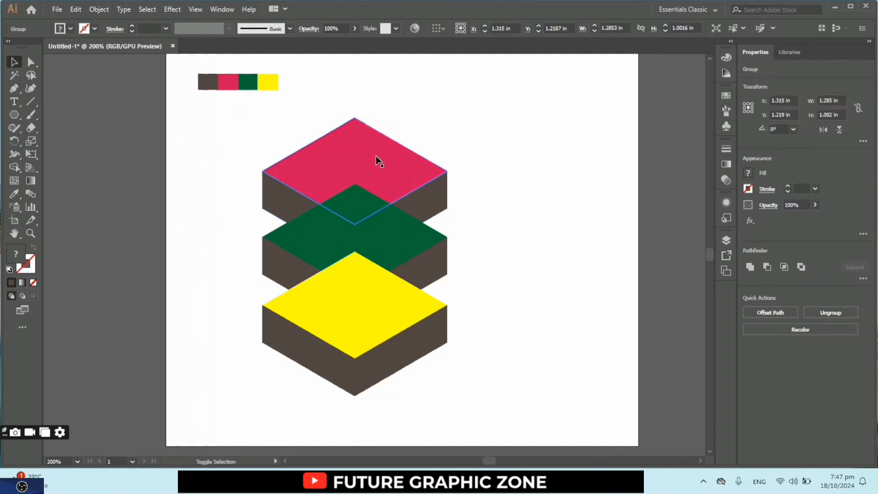
left_click(434, 185)
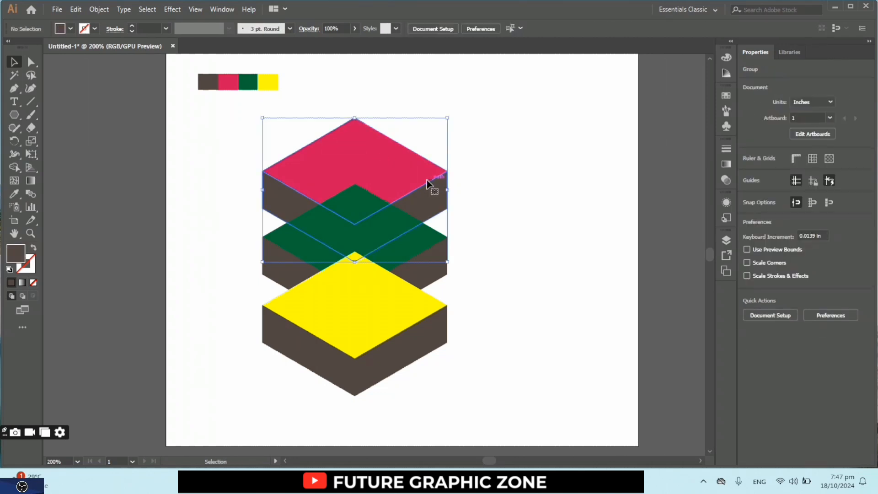
left_click(391, 152, "shift")
left_click(391, 152)
left_click(522, 205)
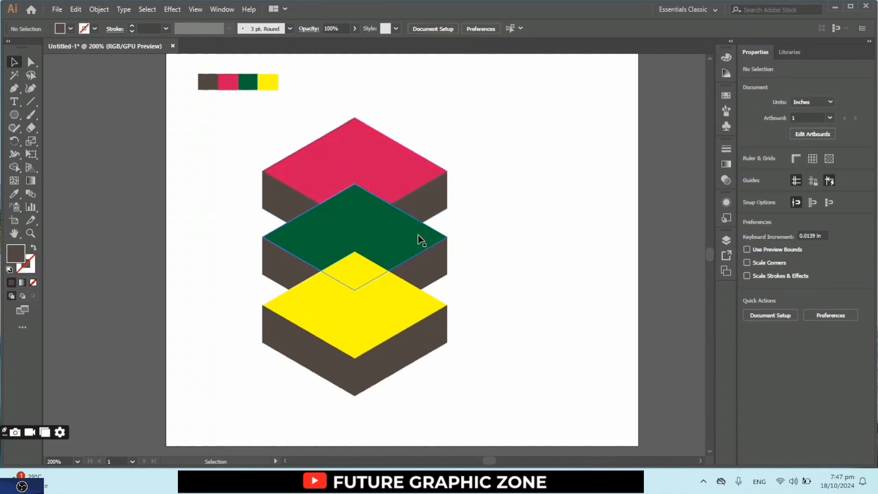
- Bring the grouped green slab to the front so it overlaps the yellow slab
left_click(419, 238)
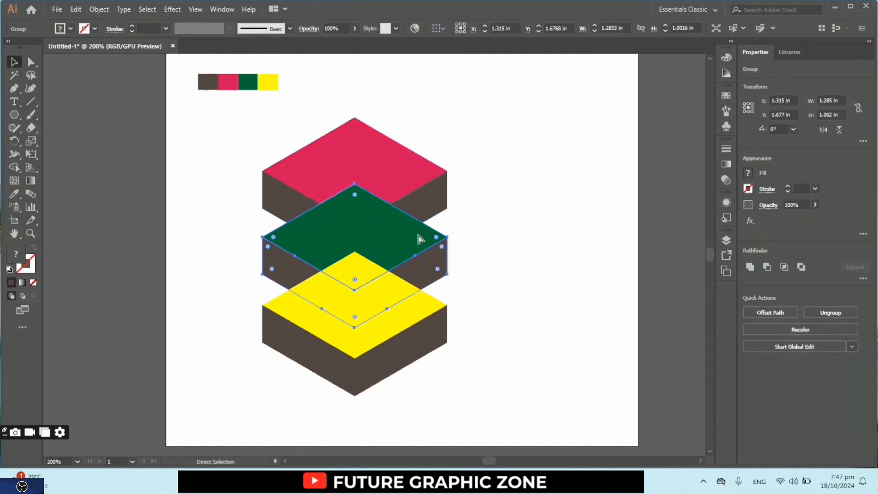
key("ctrl+shift+bracketright")
left_click(509, 311)
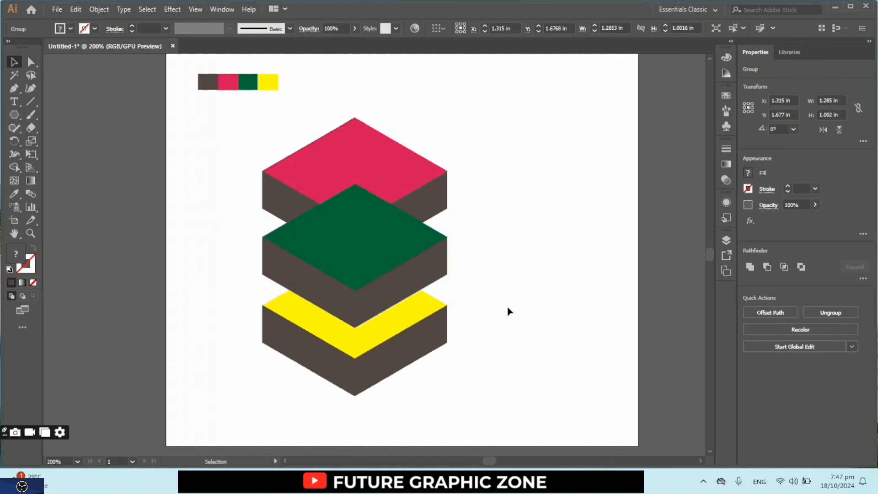
- Bring the grouped red slab to the front so it overlaps the green slab
left_click(400, 172)
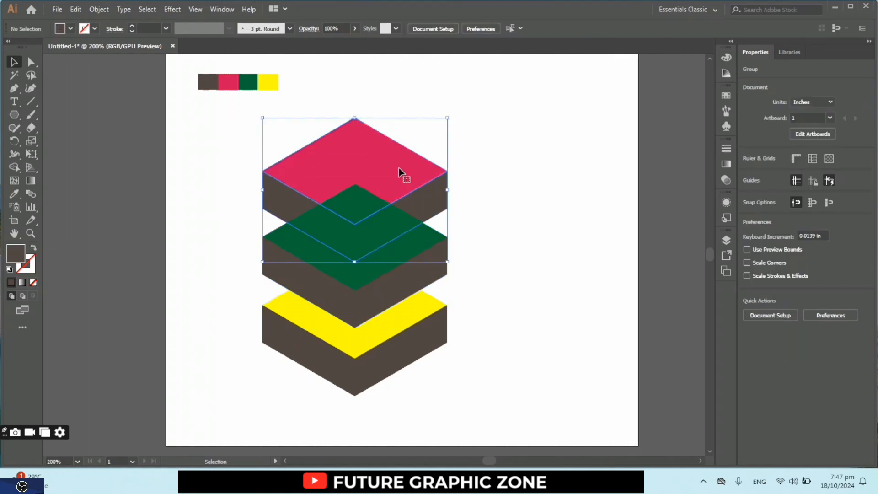
key("ctrl+shift+bracketright")
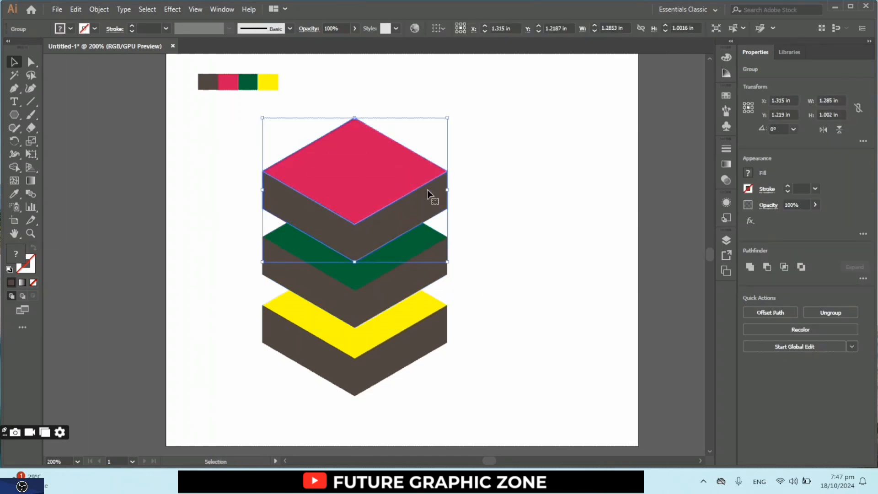
left_click(539, 303)
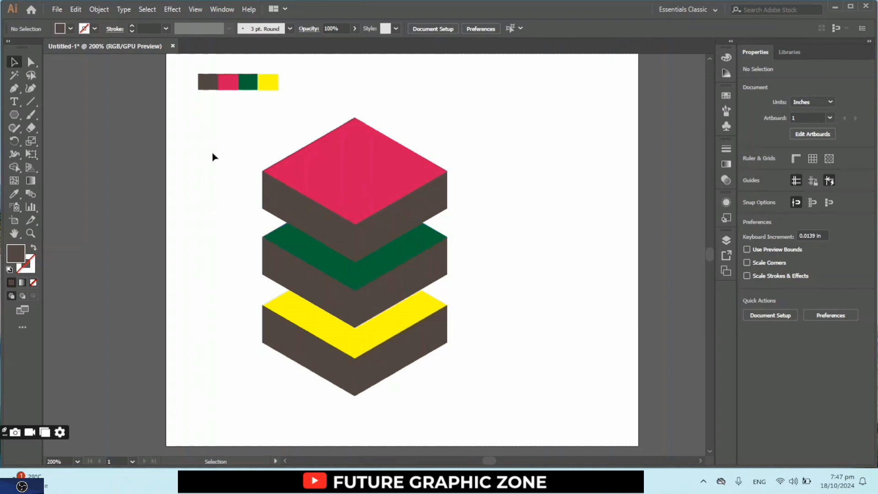
- Try bringing the grouped yellow slab to the front, and send it to the back of the stack again
left_click(315, 371)
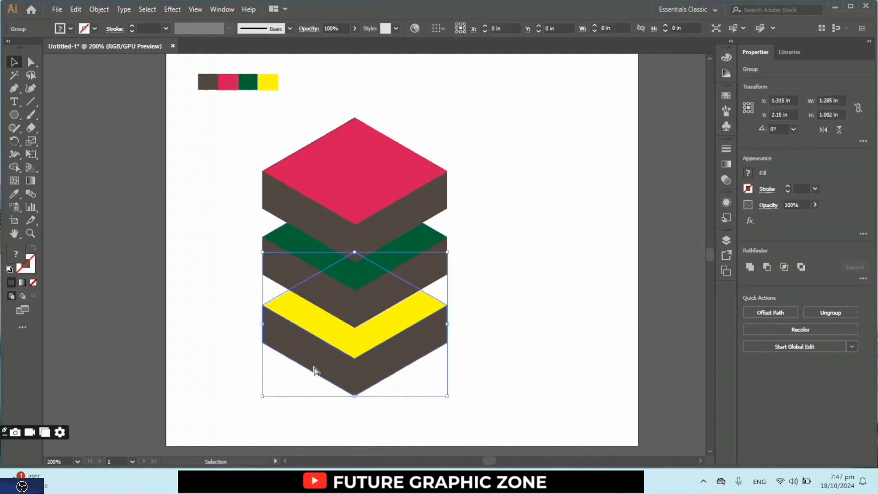
key("ctrl+shift+bracketright")
key("a")
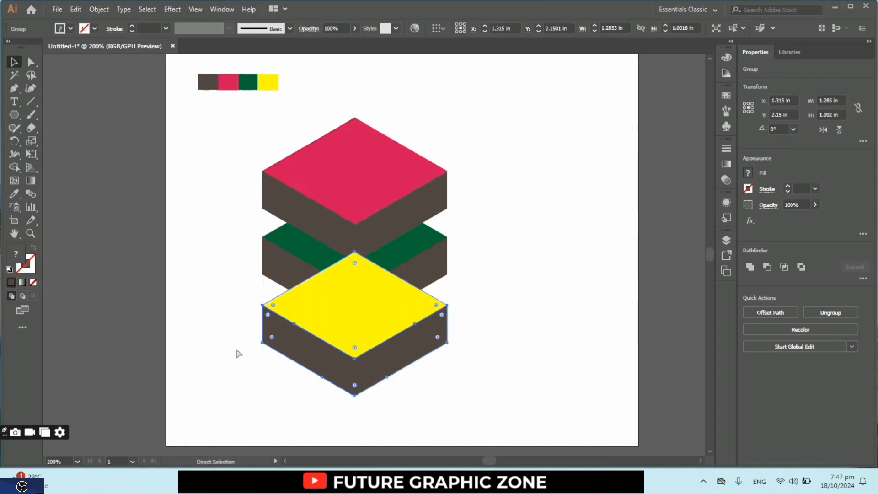
key("ctrl+shift+bracketleft")
left_click(237, 351)
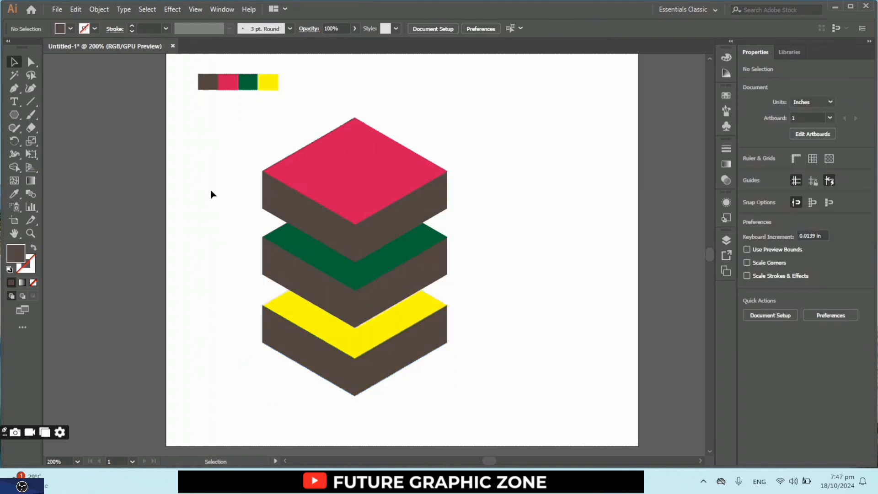
- Scale the three-slab stack up proportionally to about 1.465 in wide and move it up on the artboard
left_click_drag(459, 336, 476, 437)
left_click_drag(396, 325, 394, 304)
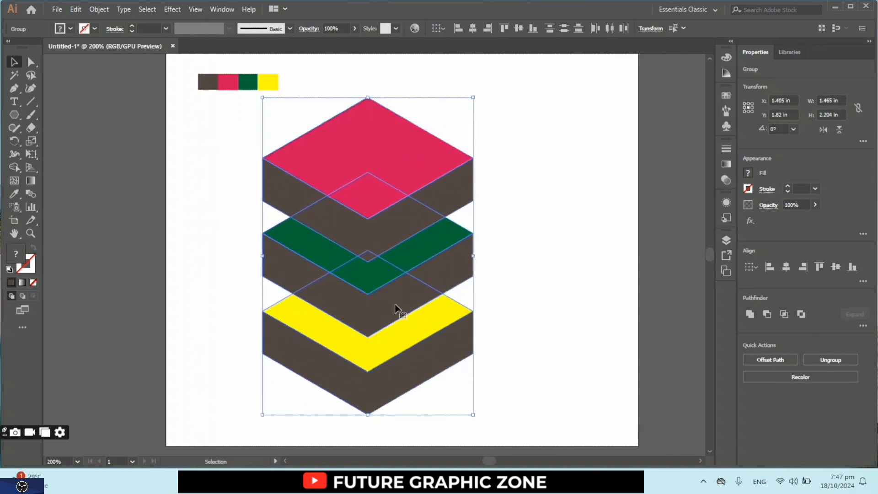
left_click(522, 323)
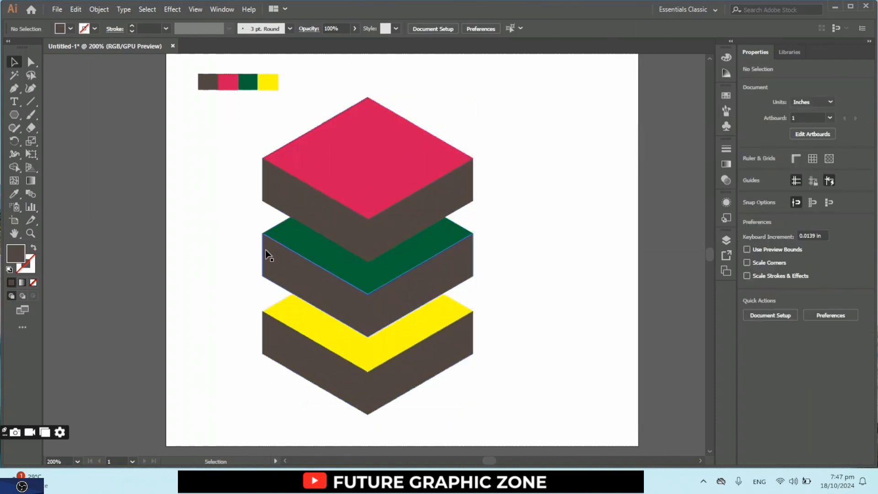
- Apply a 3D Extrude & Bevel effect with the Front position to all three slabs, previewing it before accepting
left_click_drag(210, 154, 530, 339)
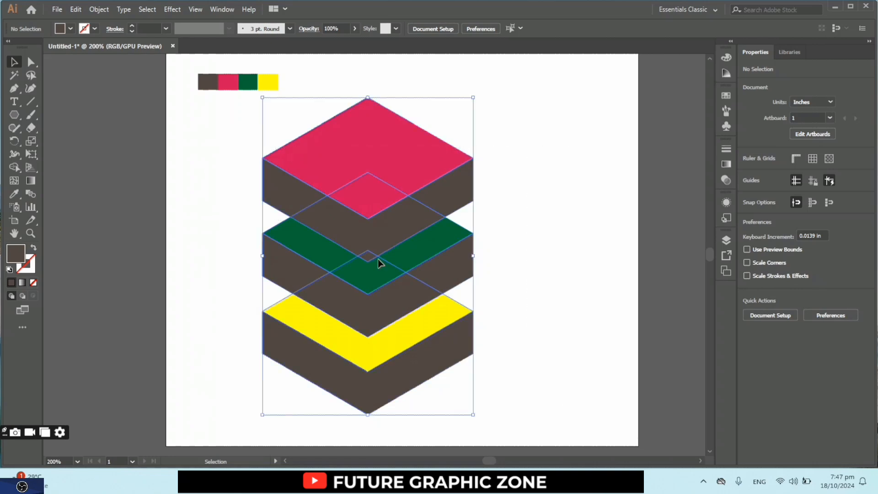
left_click(172, 10)
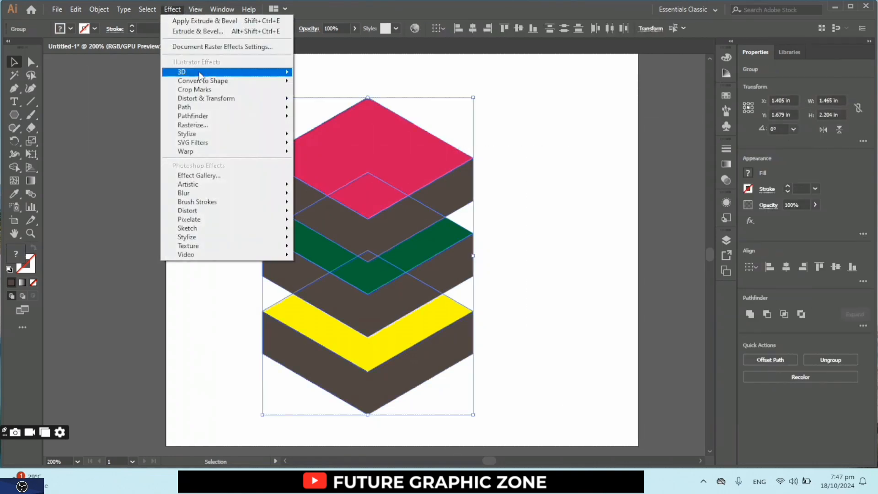
mouse_move(200, 75)
left_click(315, 73)
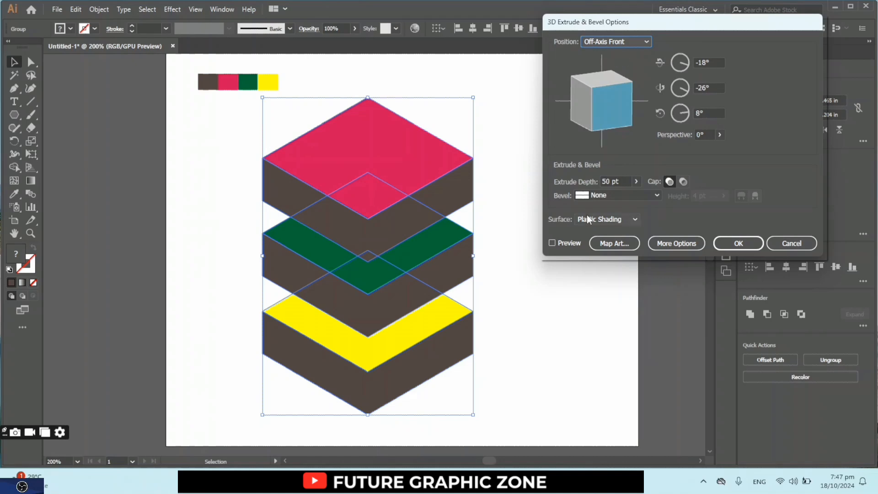
left_click(553, 243)
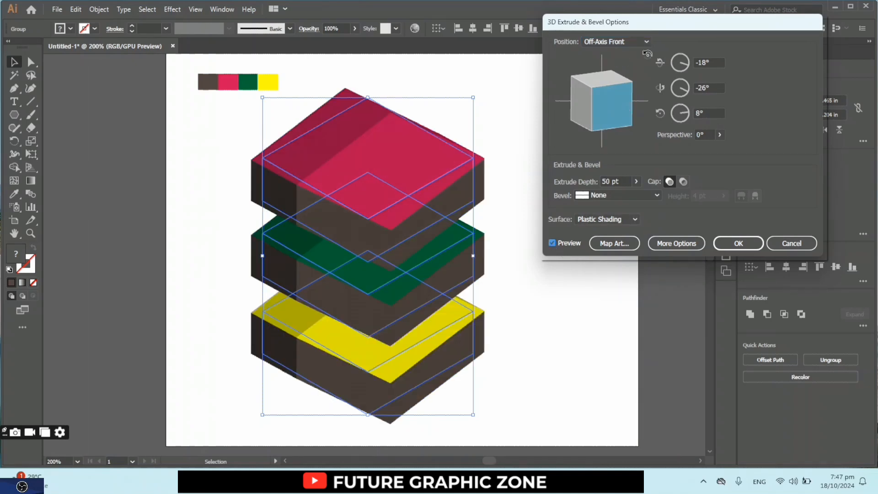
left_click(646, 40)
left_click(630, 68)
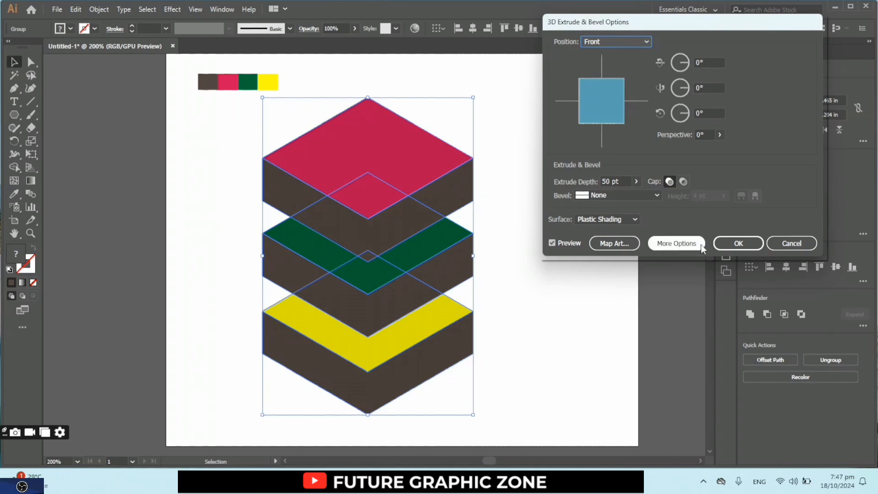
left_click(750, 246)
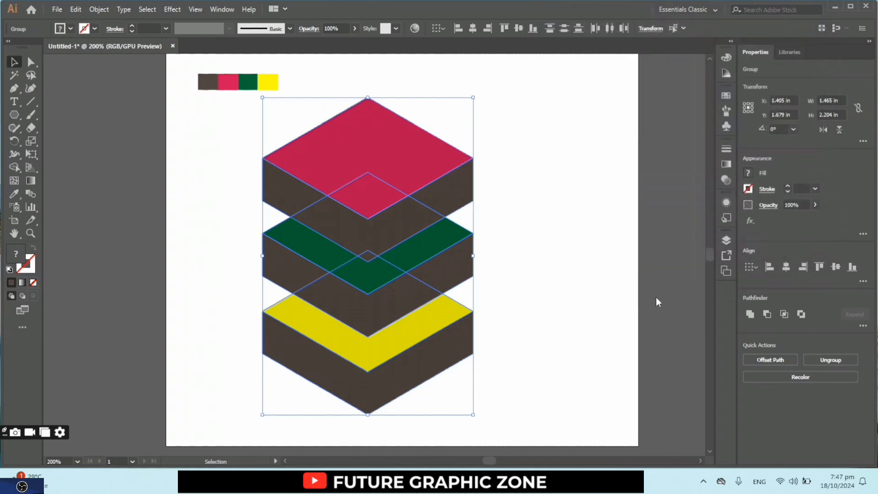
left_click(519, 347)
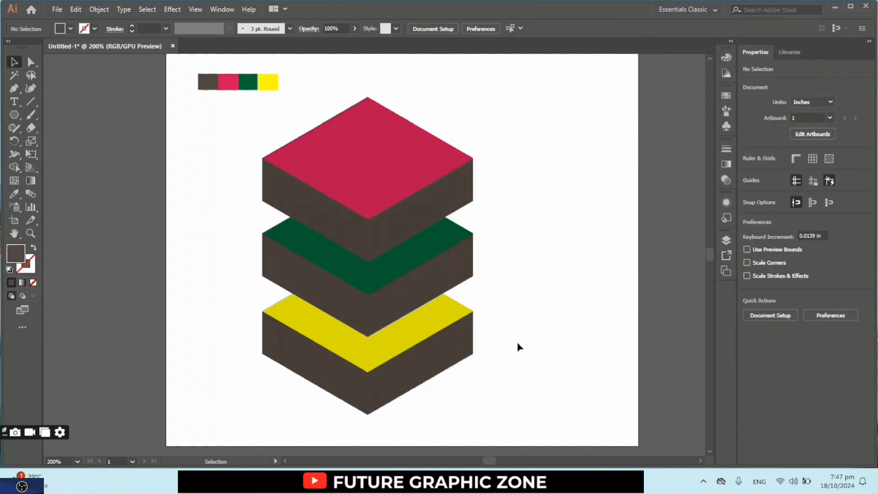